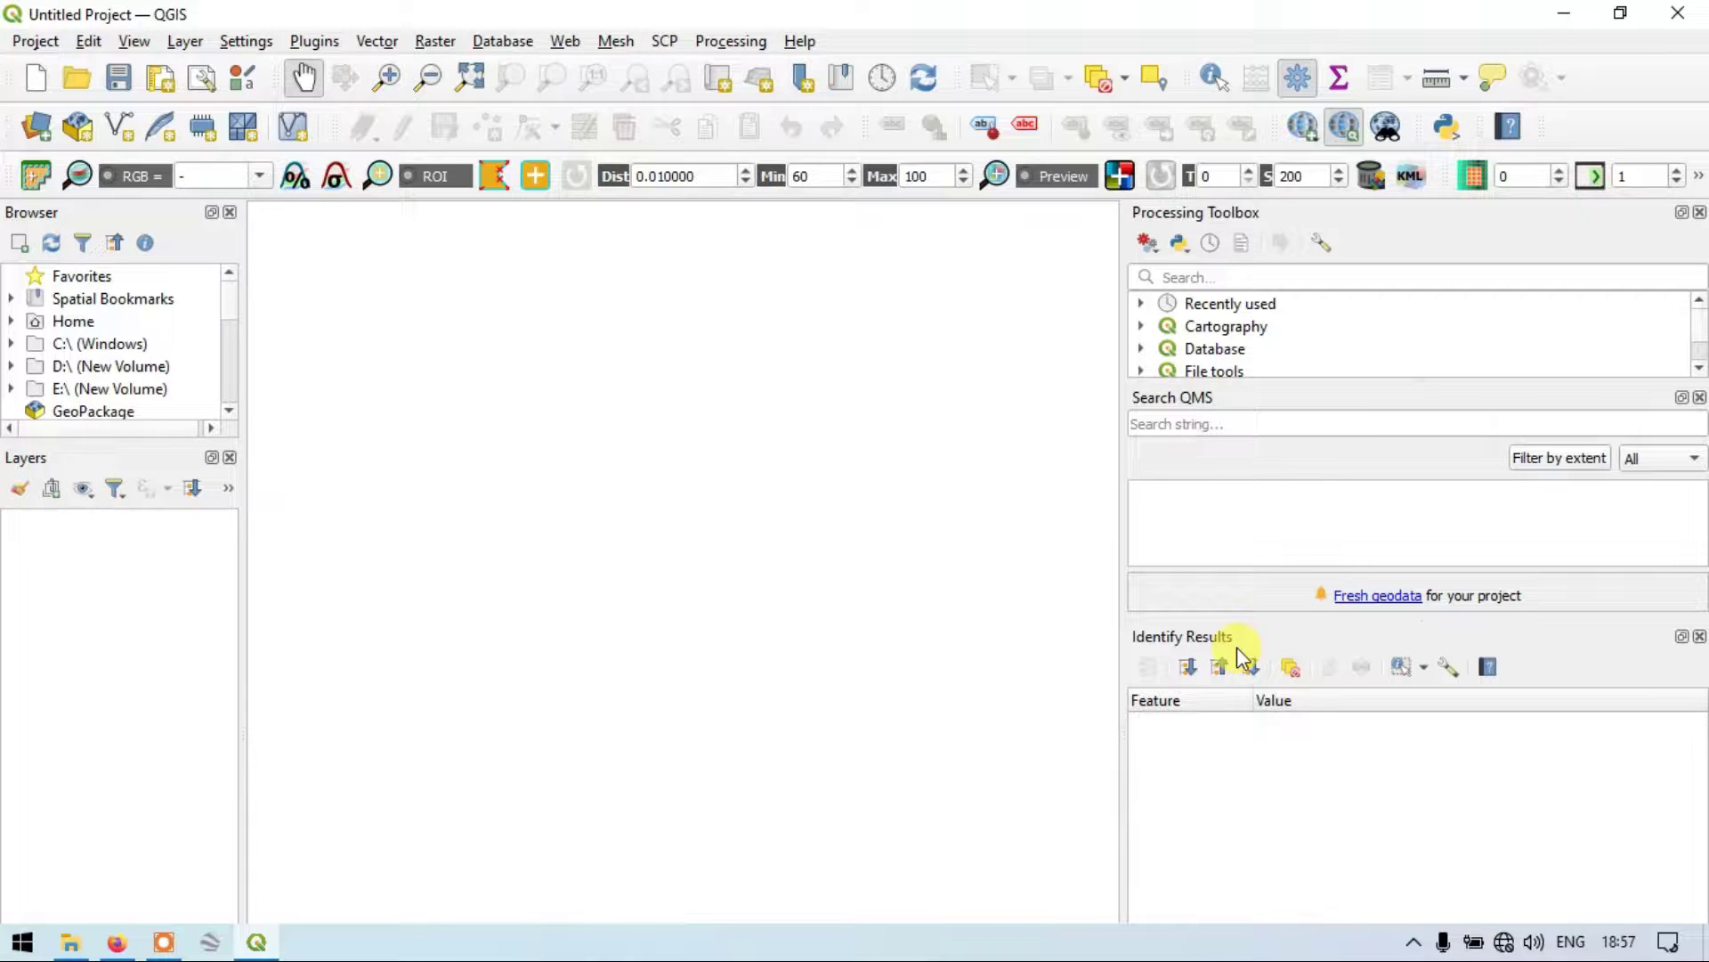
# Open the Layer menu to reach Create Layer > New Temporary Scratch Layer.
pyautogui.click(181, 42)
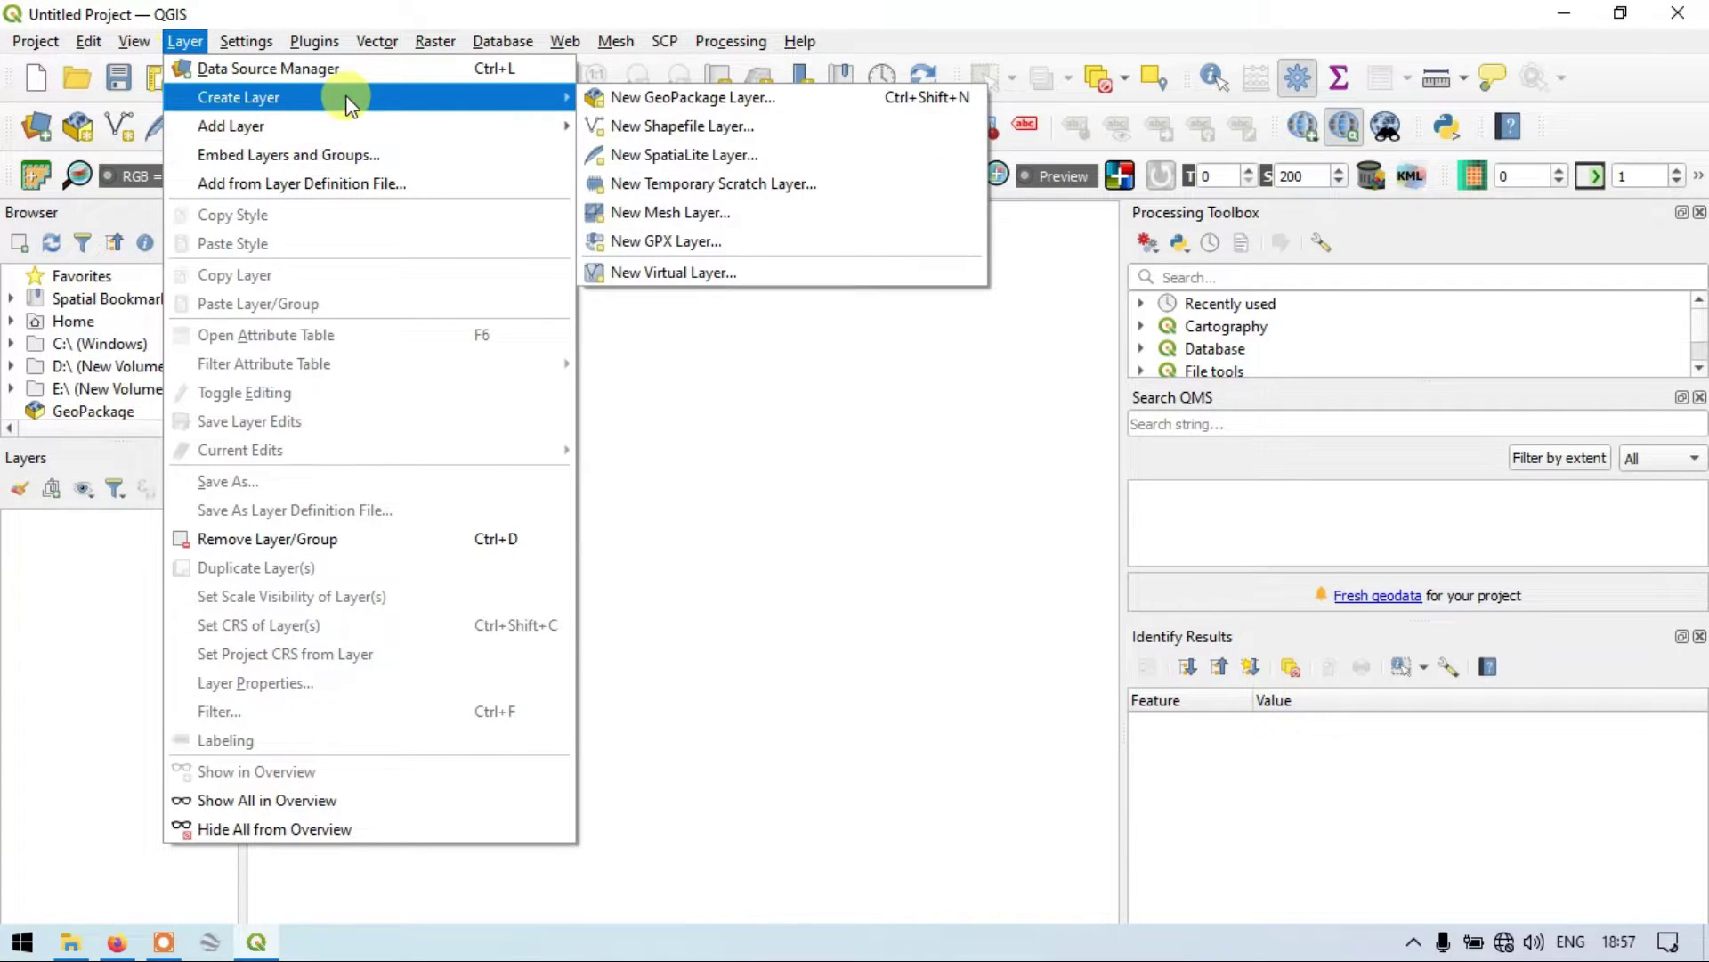
pyautogui.moveTo(238, 98)
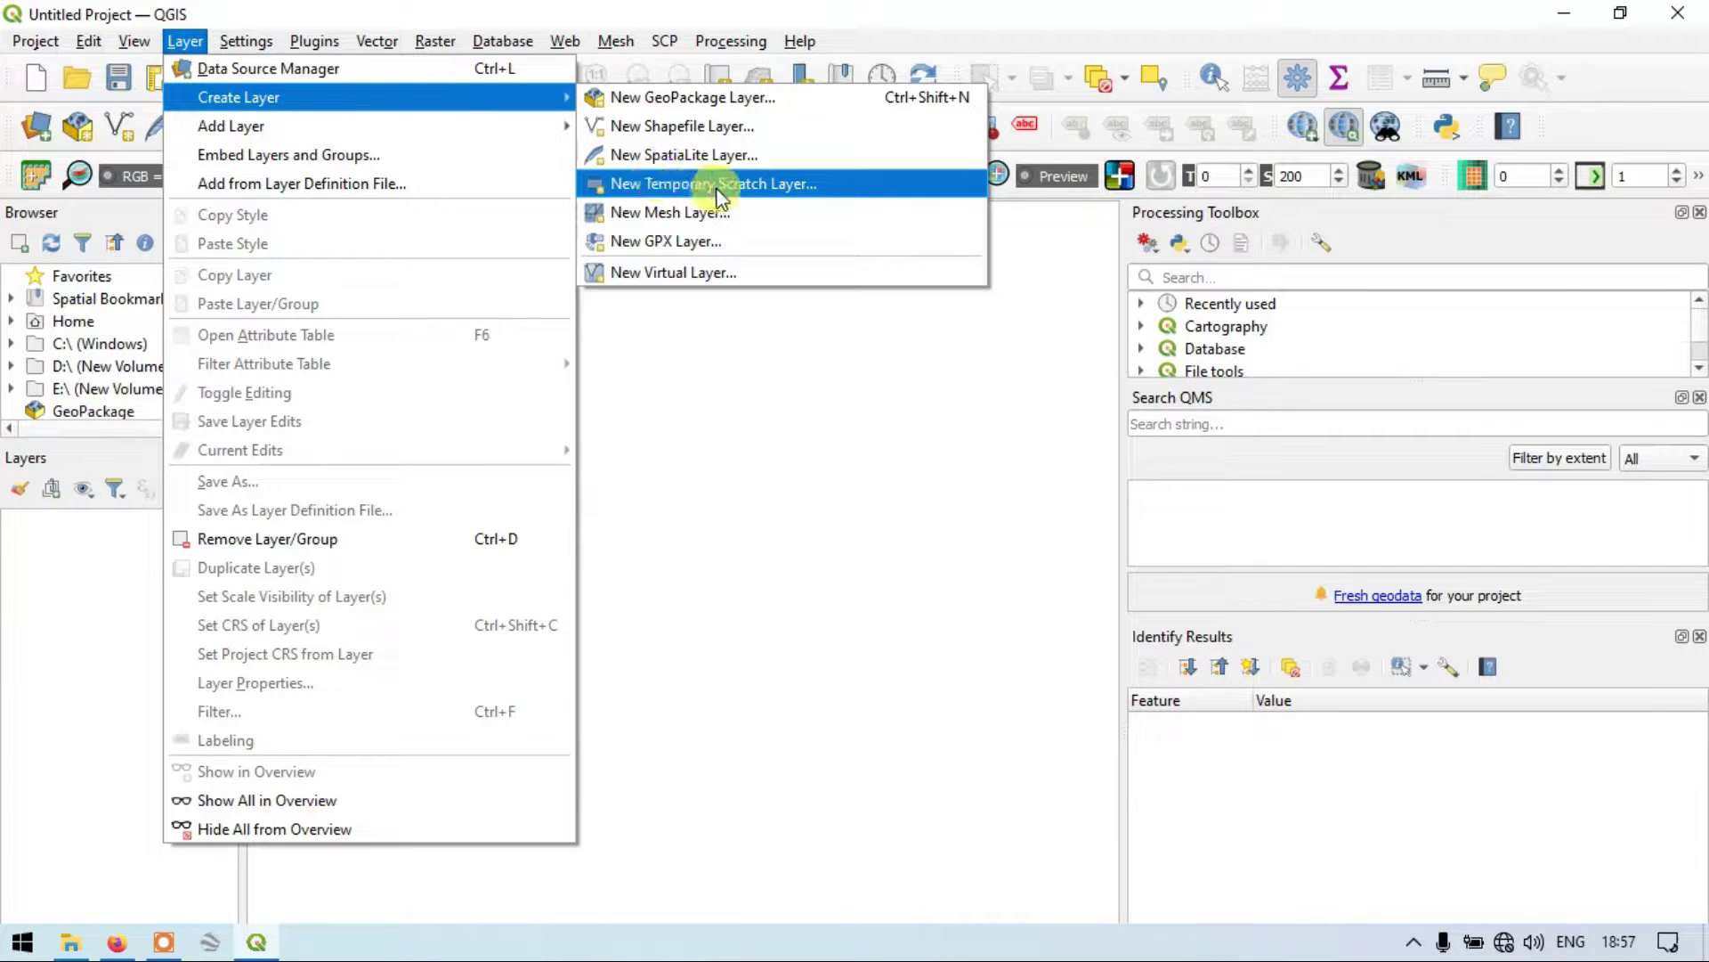
# Create scratch layer DEMO_polygon with Polygon geometry in project CRS EPSG:4326 (WGS 84).
pyautogui.click(724, 186)
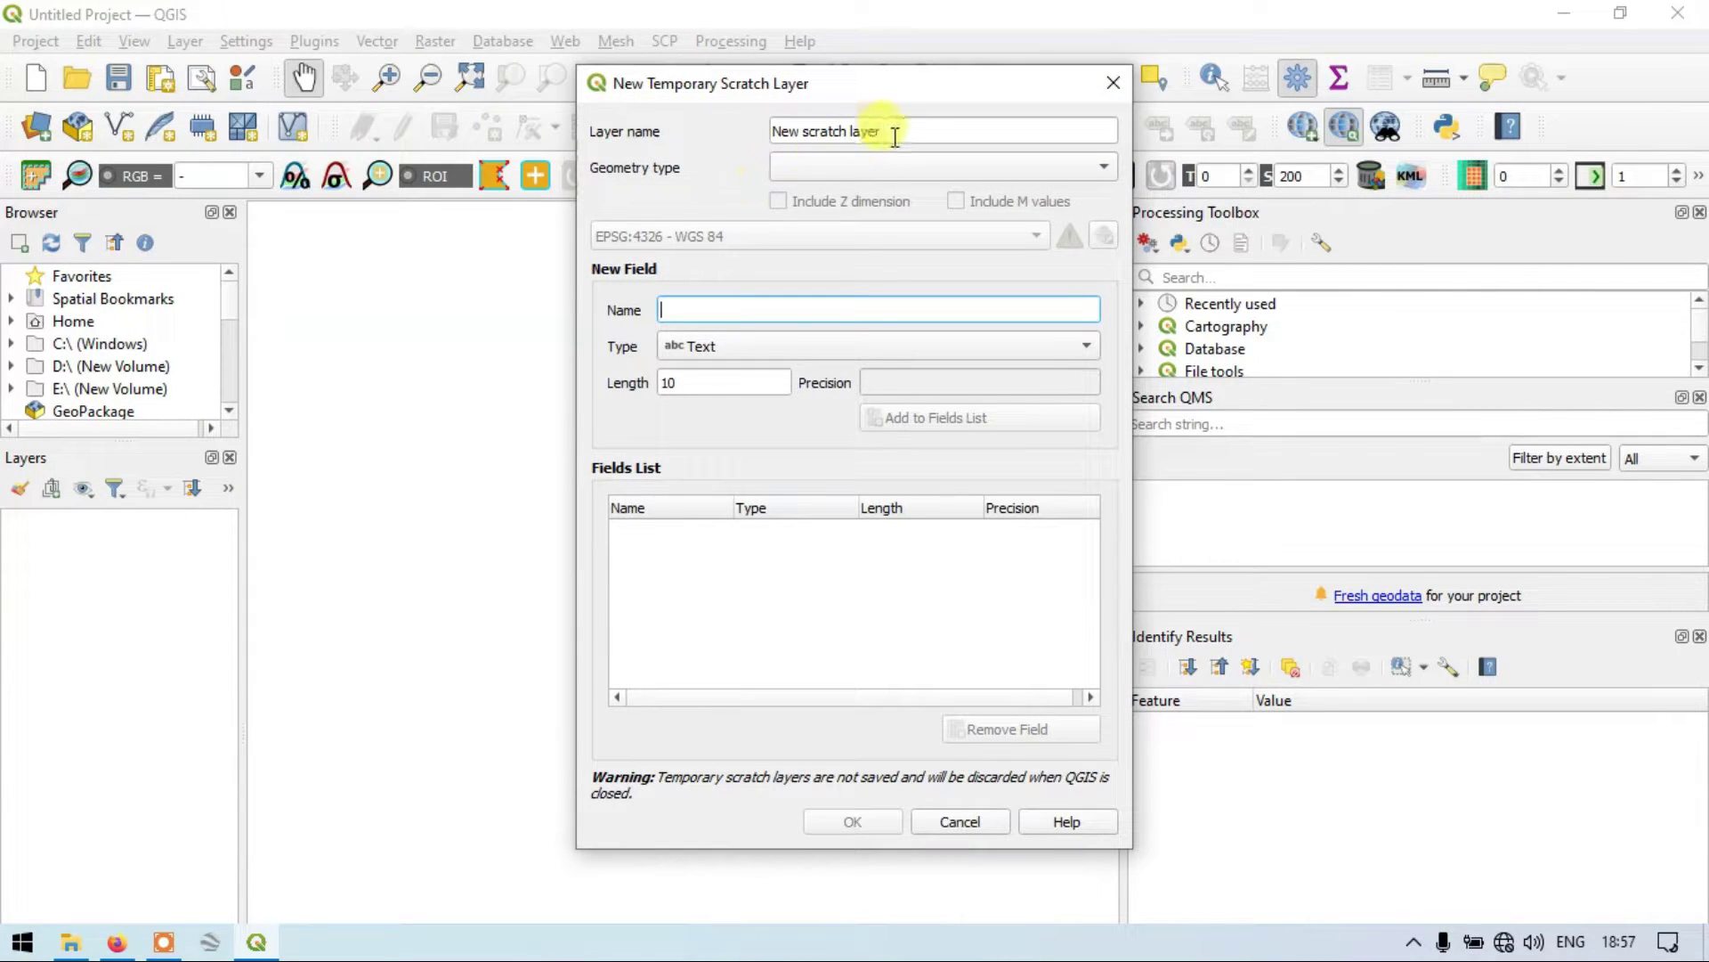
pyautogui.moveTo(872, 129); pyautogui.dragTo(692, 138)
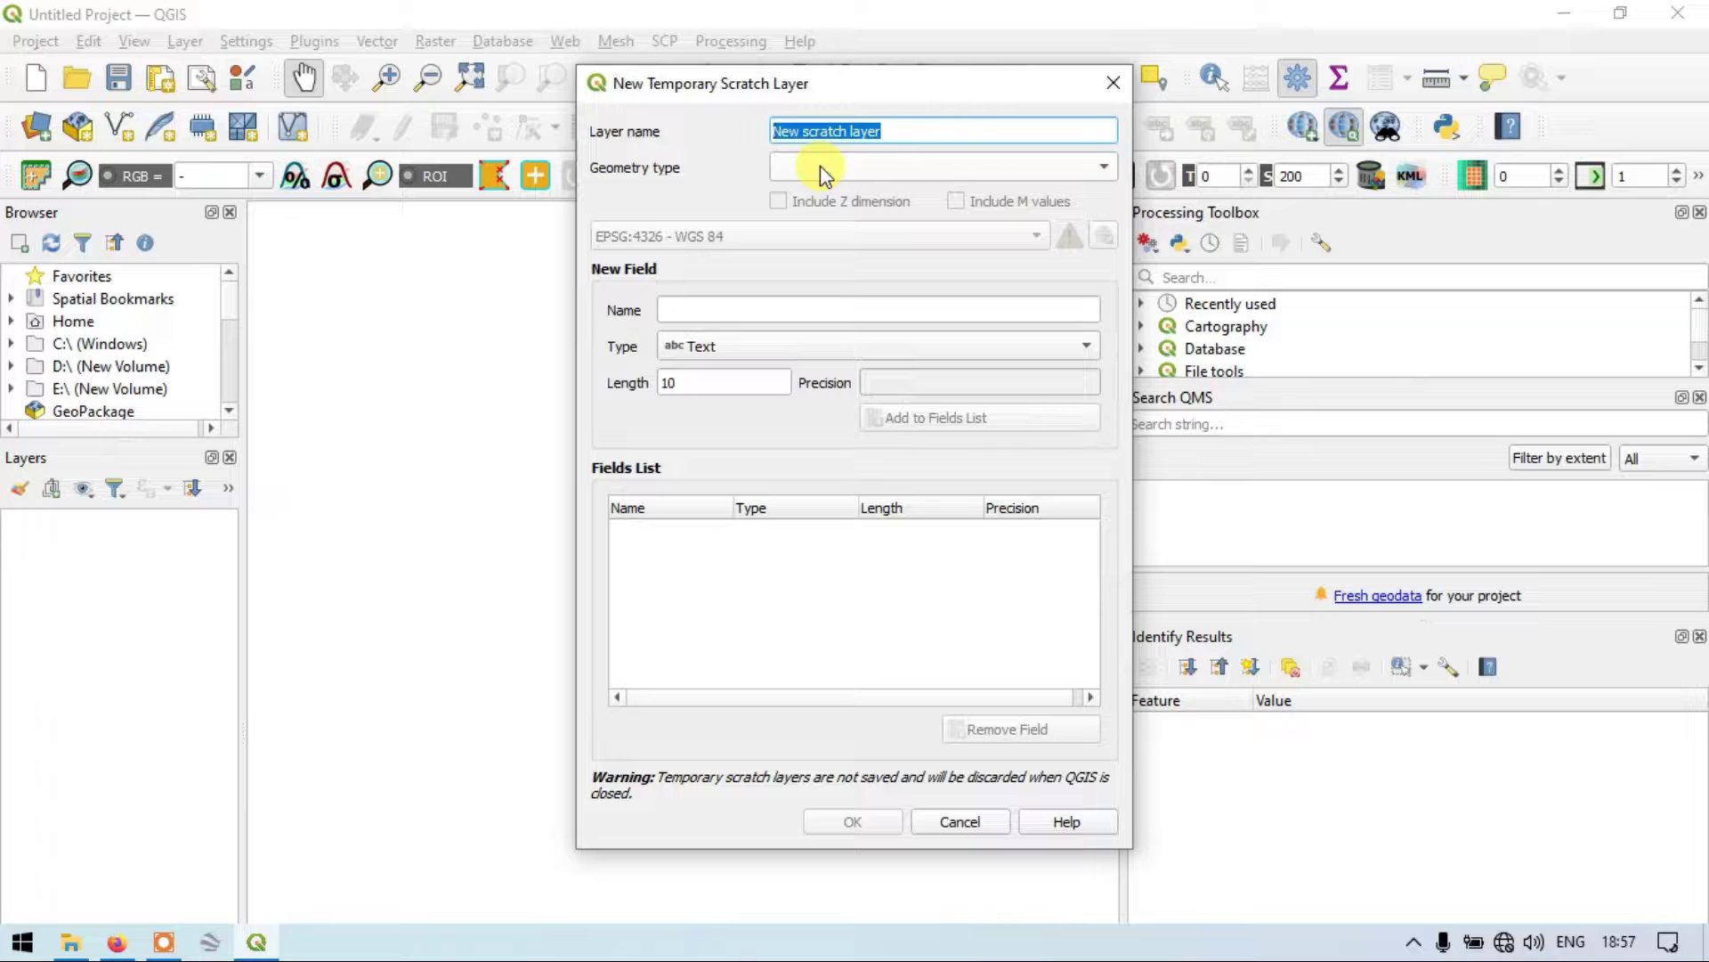
pyautogui.press('BackSpace')
pyautogui.write('DE')
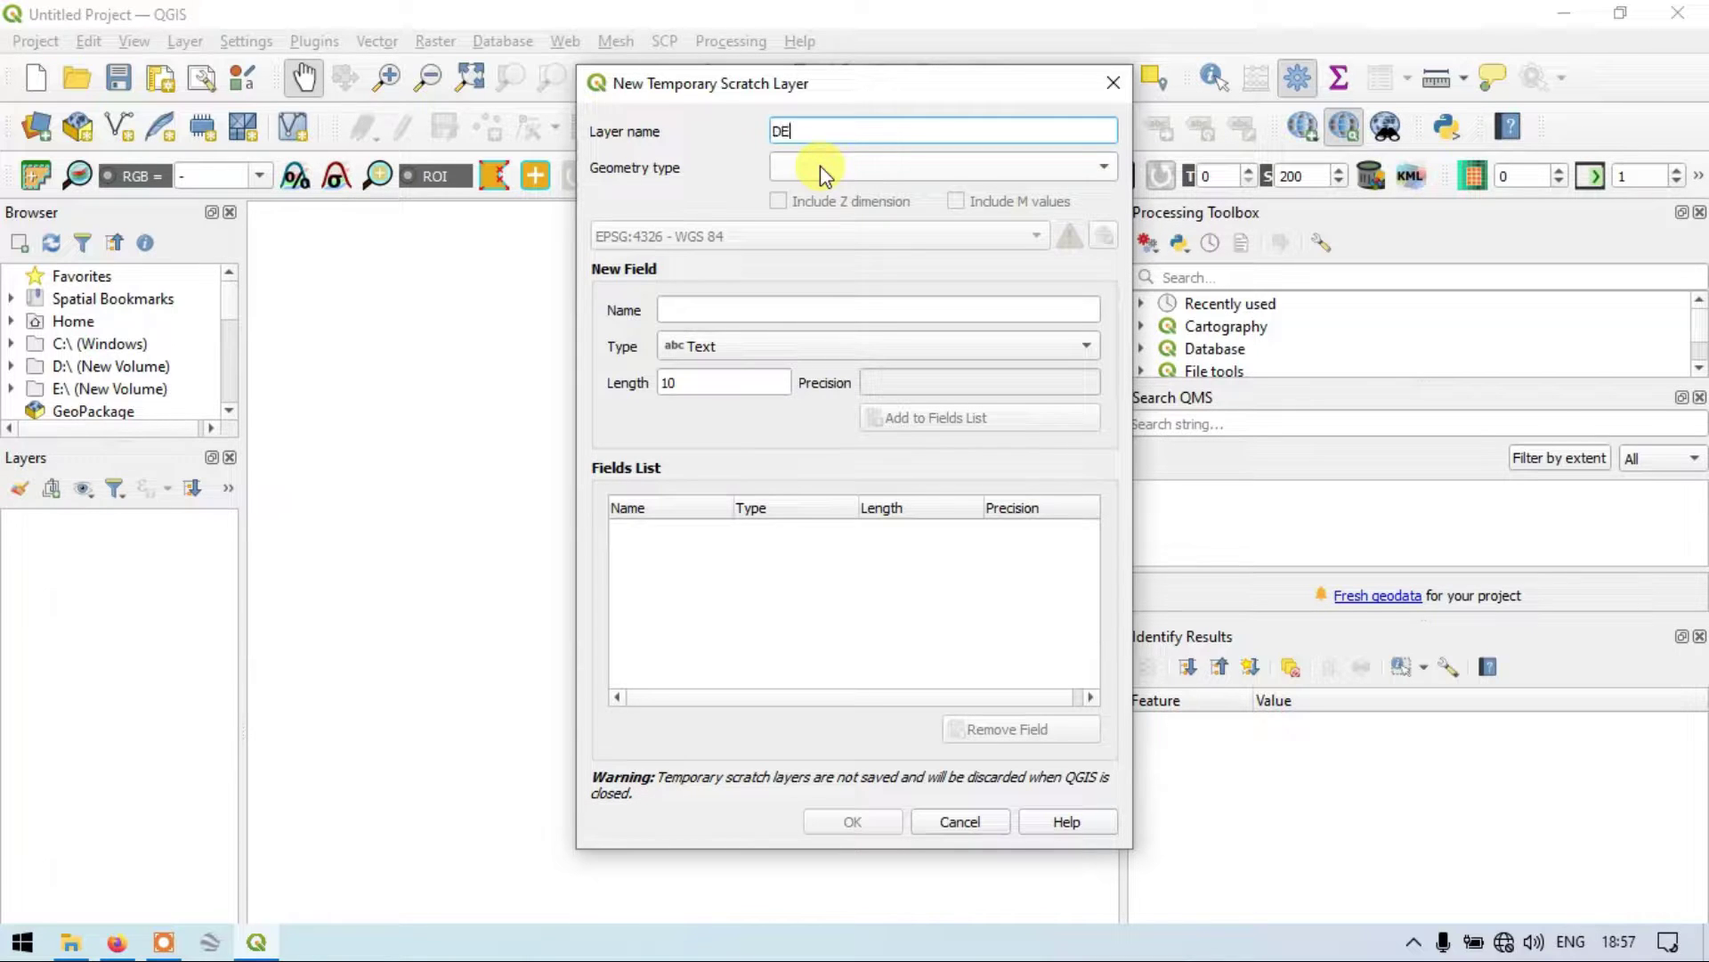
pyautogui.write('MO_pol')
pyautogui.write('ygon')
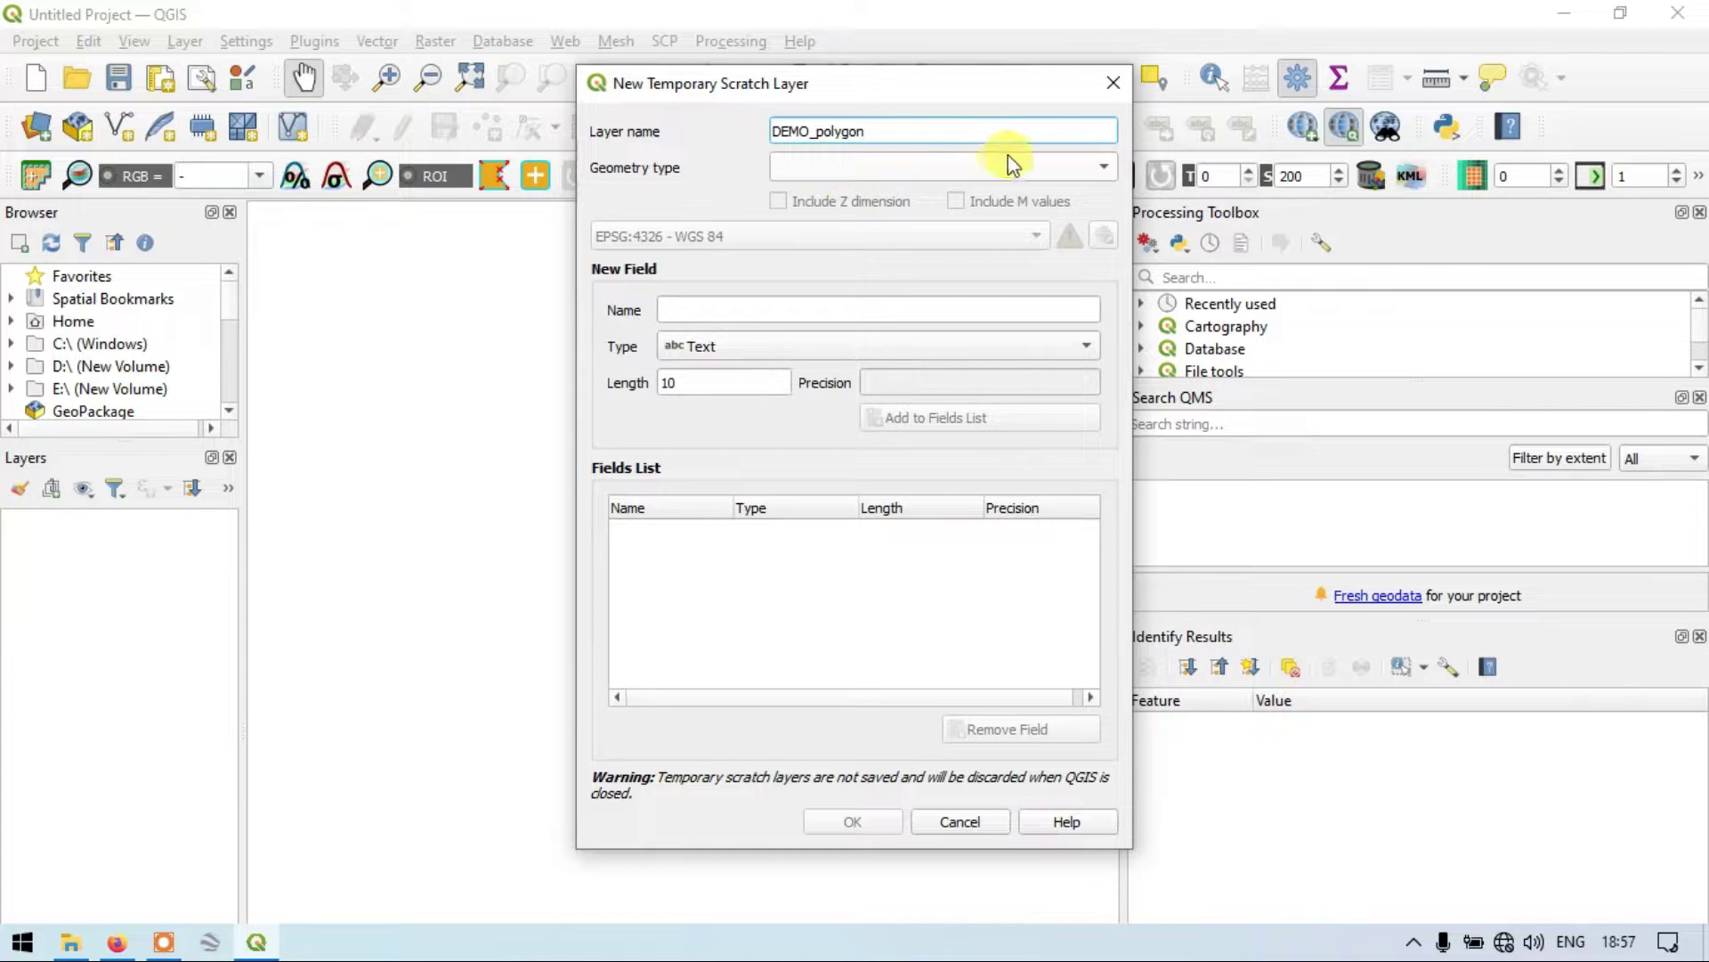
pyautogui.click(1112, 166)
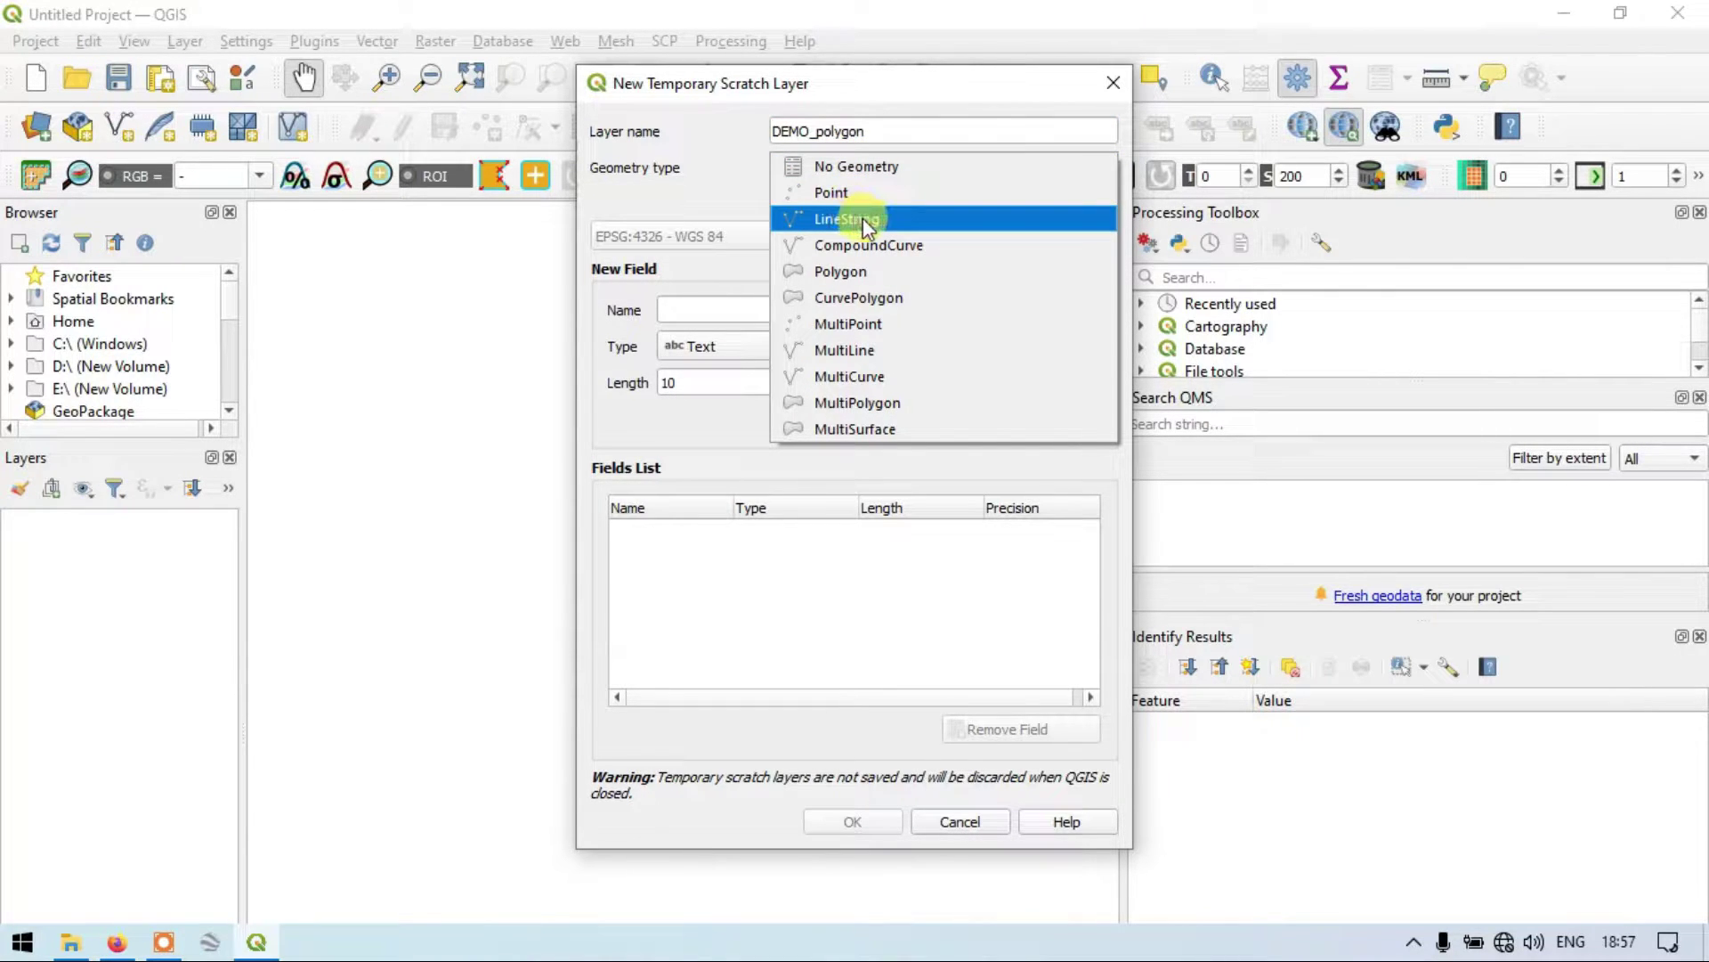
pyautogui.click(839, 269)
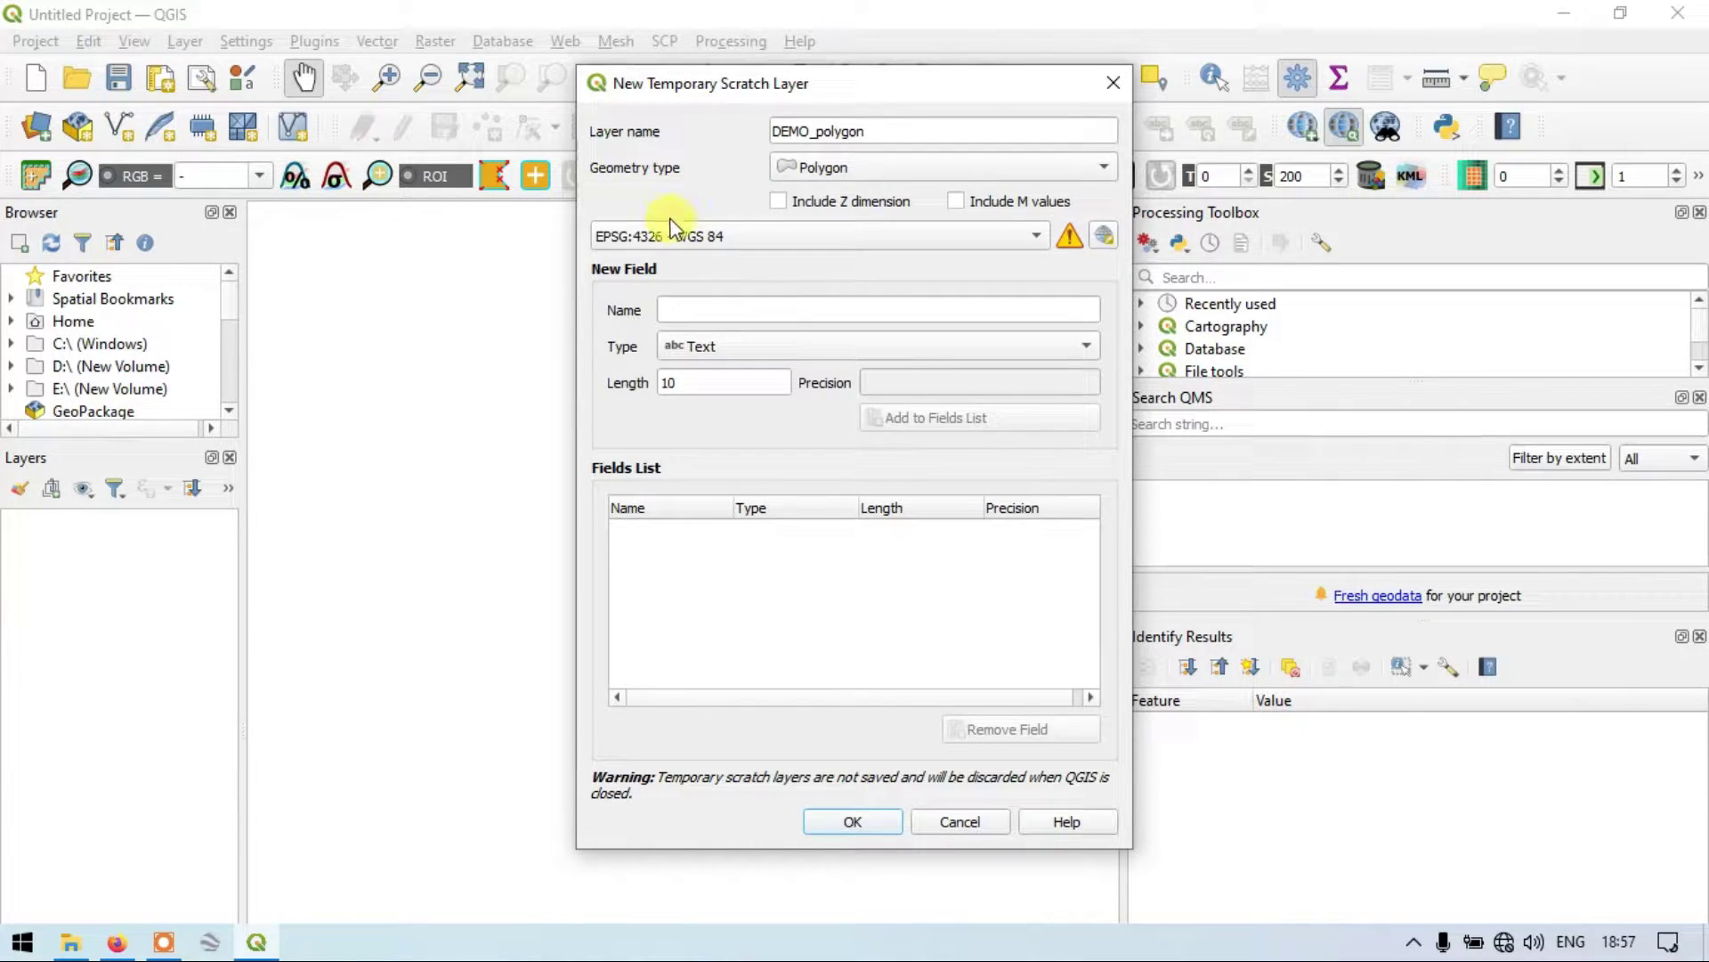
pyautogui.click(880, 239)
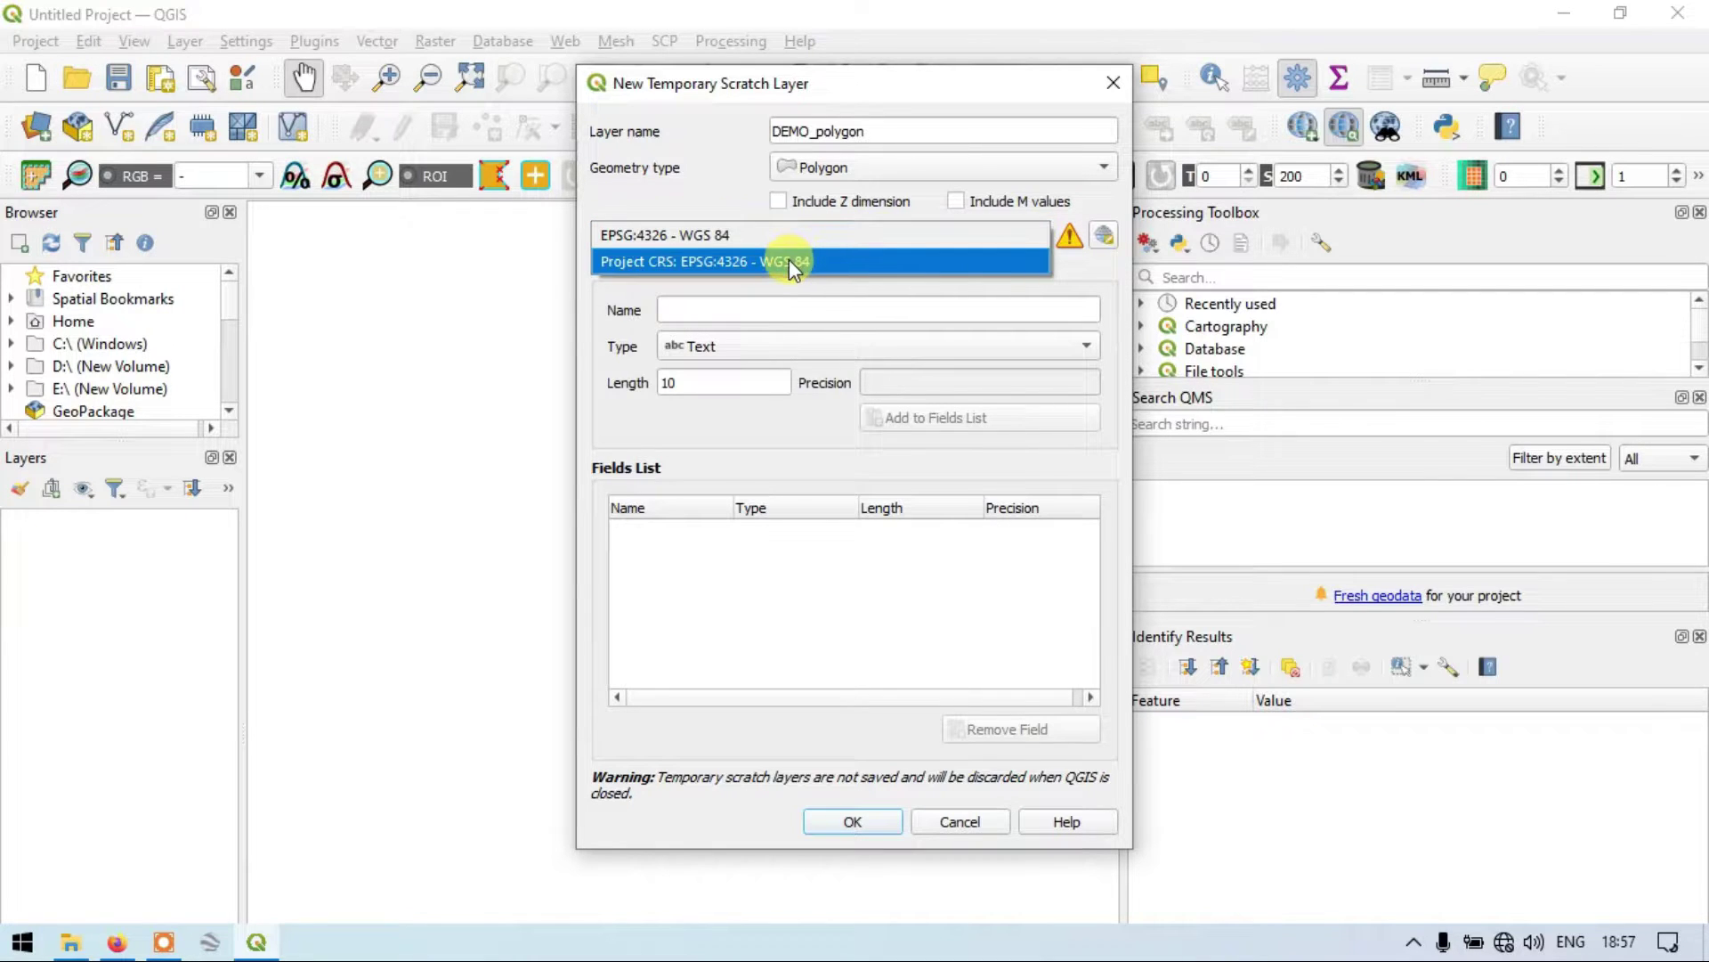
pyautogui.click(816, 263)
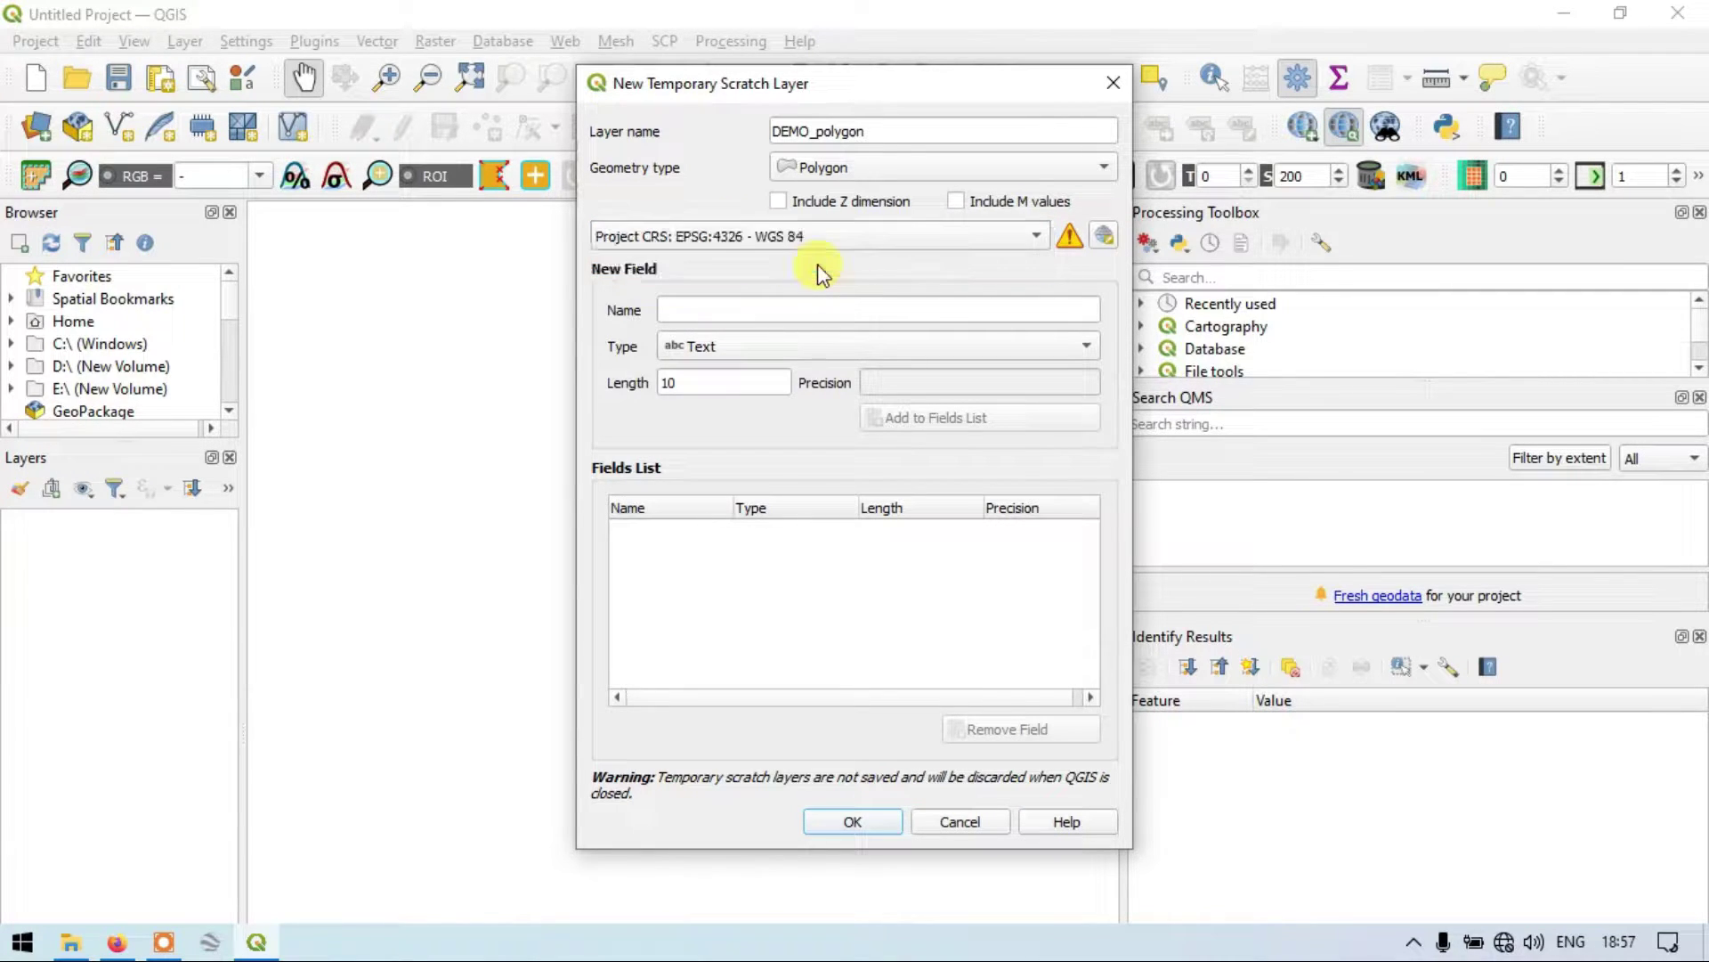
pyautogui.click(849, 817)
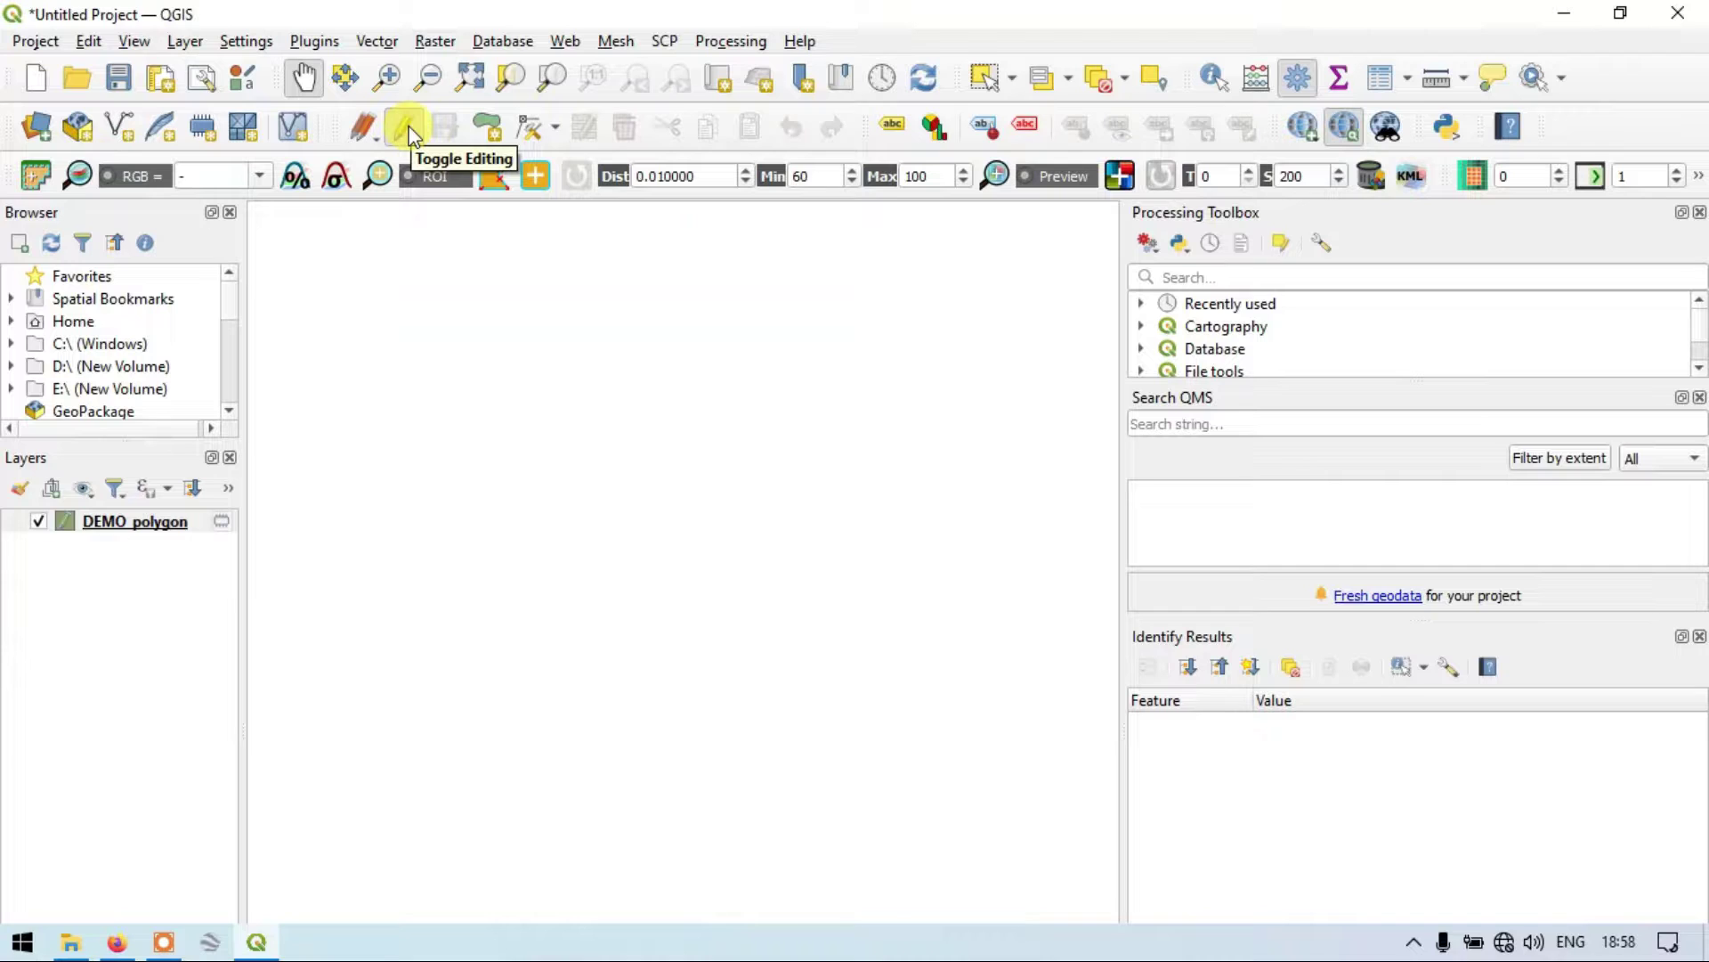
# Toggle editing off and on several times, leaving DEMO_polygon editable.
pyautogui.click(407, 130)
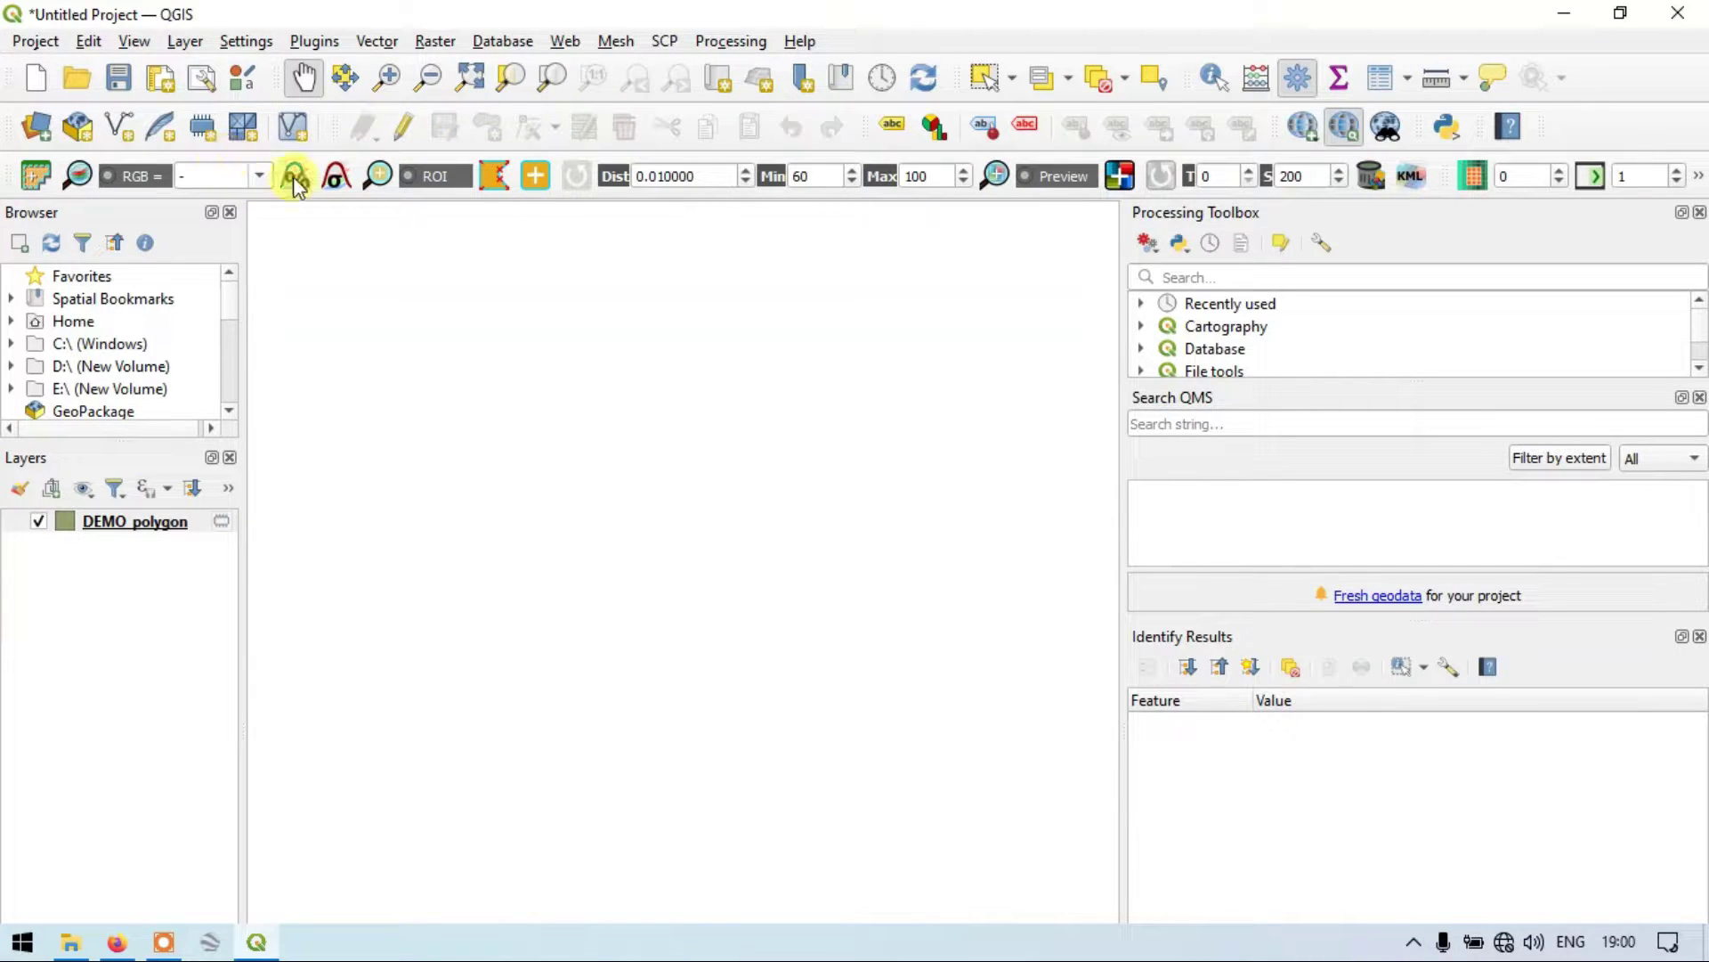
pyautogui.click(406, 132)
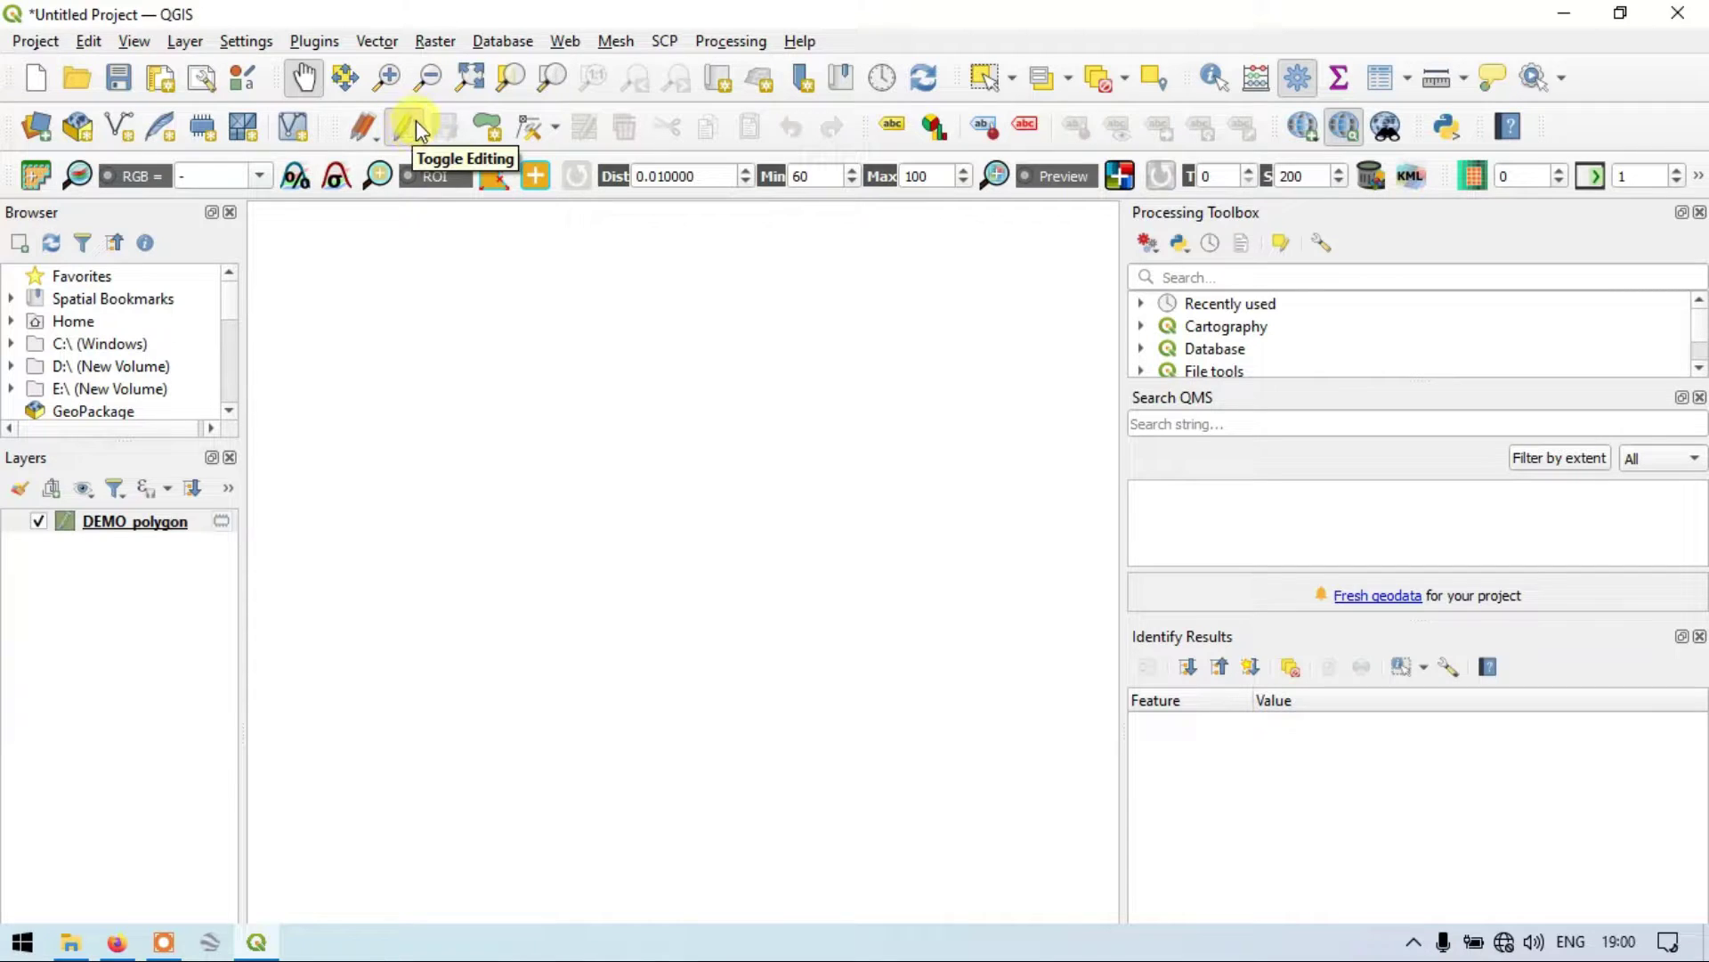
pyautogui.click(409, 130)
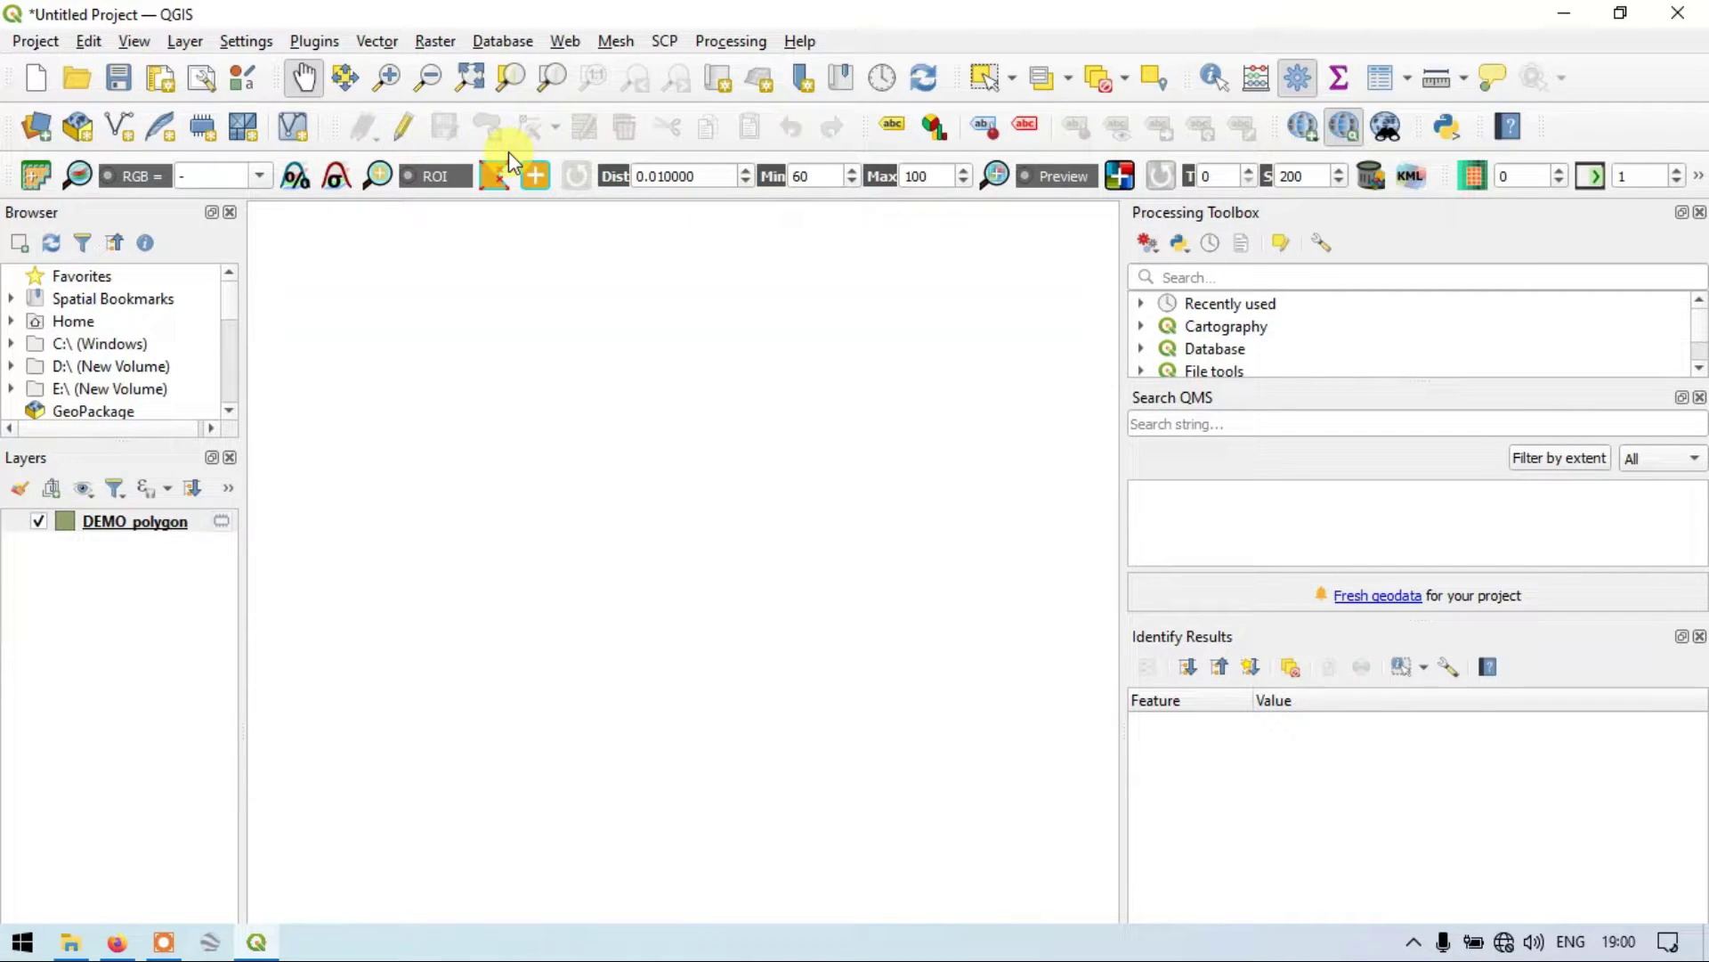
pyautogui.click(404, 130)
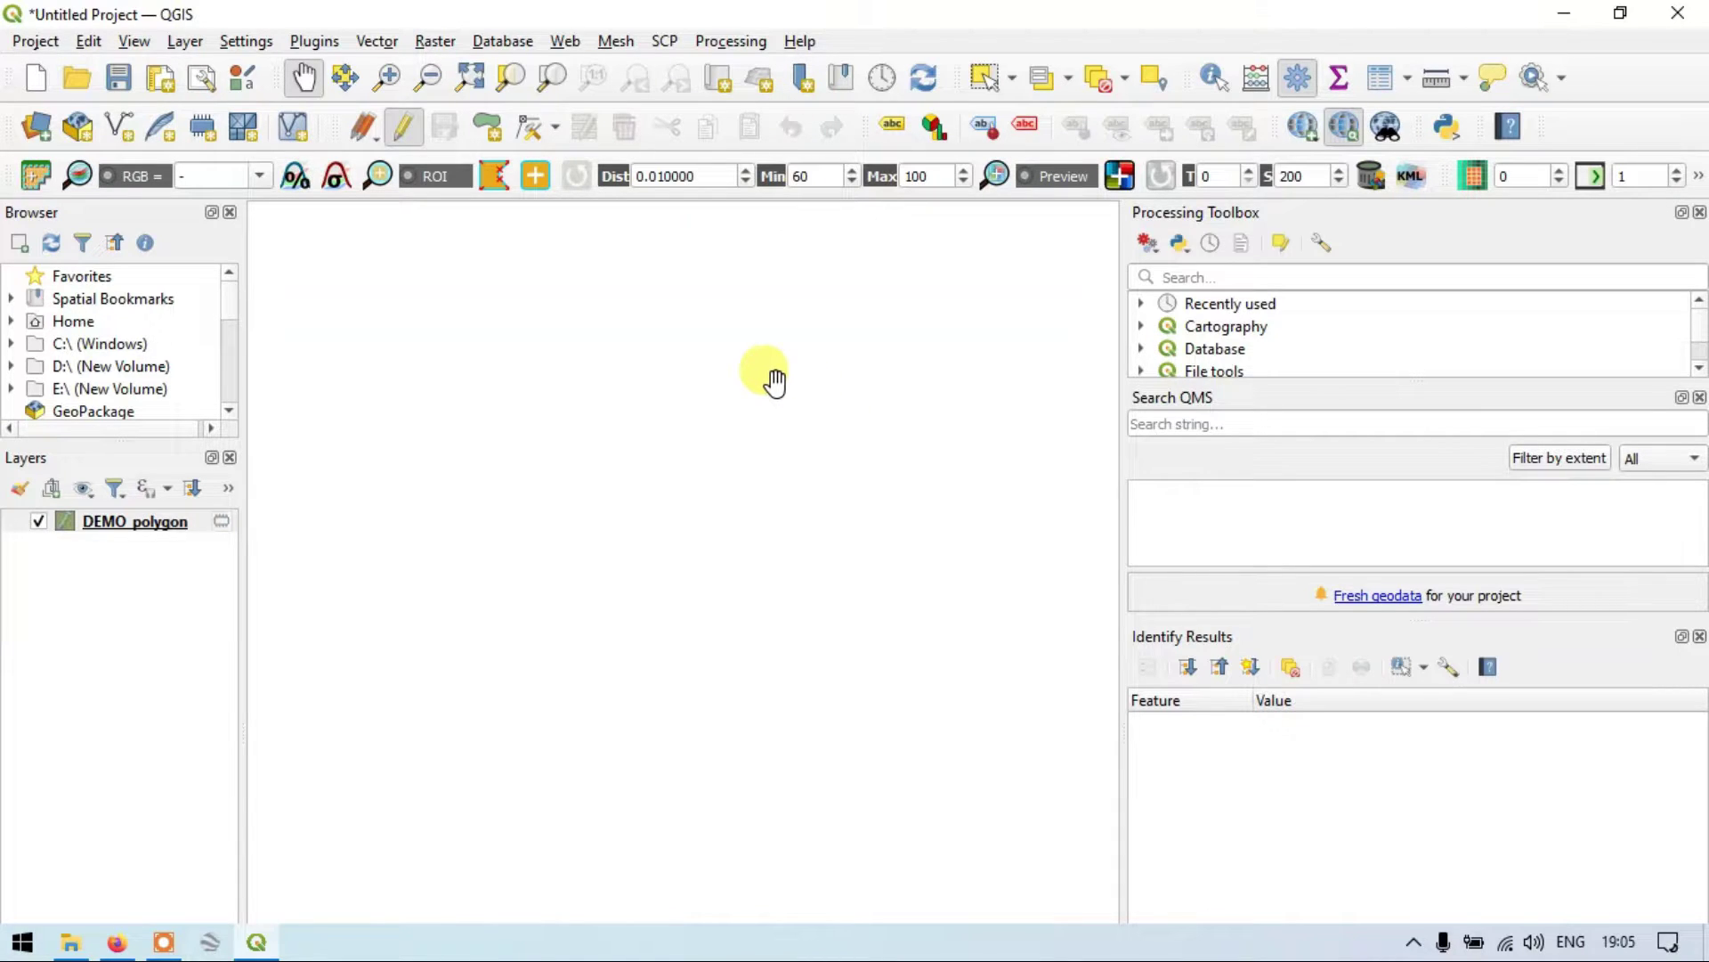
# Draw the first polygon, a pentagon-like shape, with Add Polygon Feature.
pyautogui.click(483, 134)
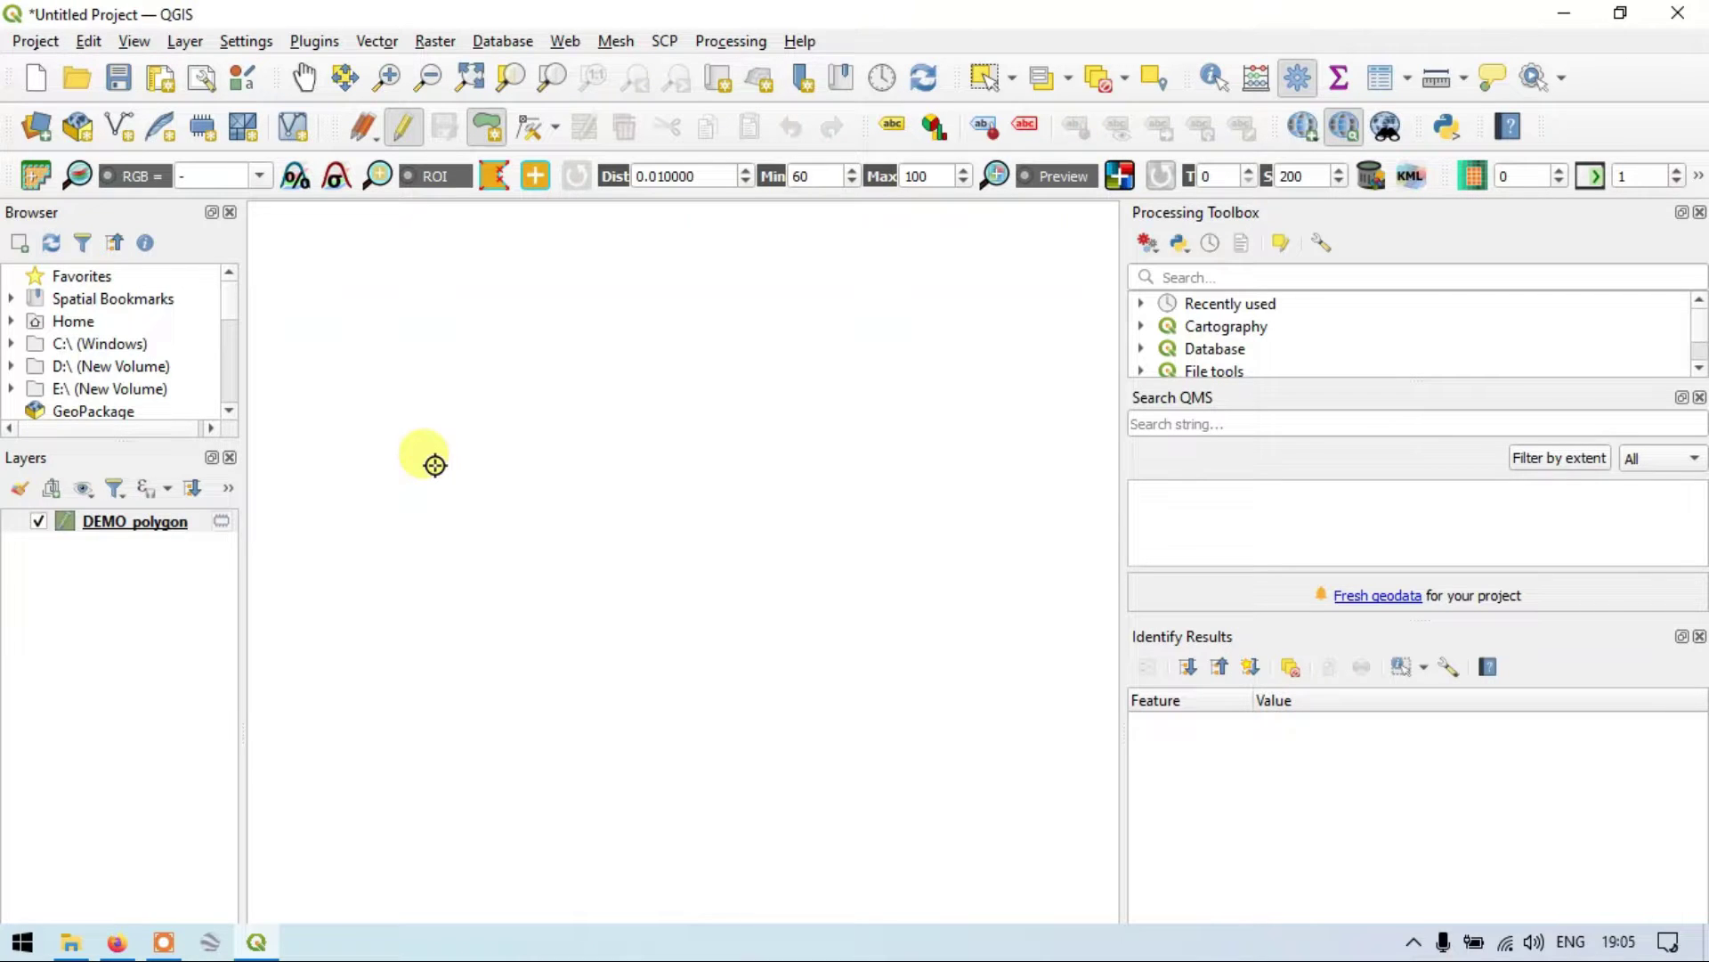
pyautogui.click(436, 464)
pyautogui.click(530, 313)
pyautogui.click(718, 334)
pyautogui.click(770, 499)
pyautogui.click(612, 624)
pyautogui.click(425, 556)
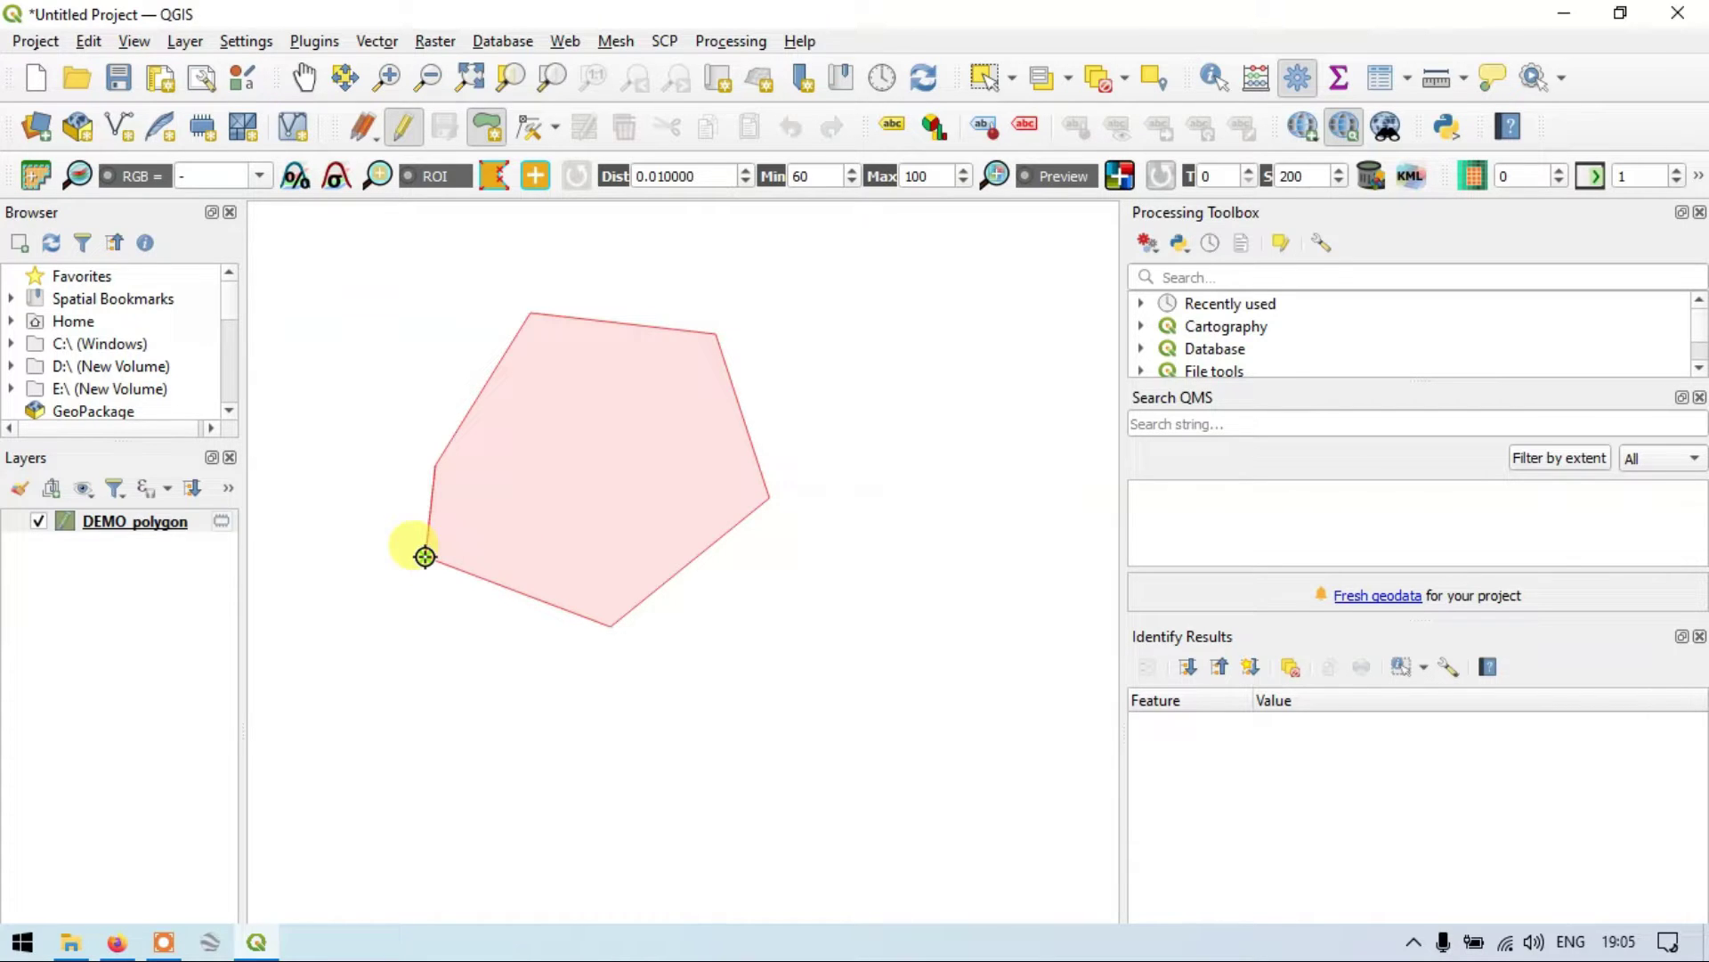
pyautogui.rightClick(425, 555)
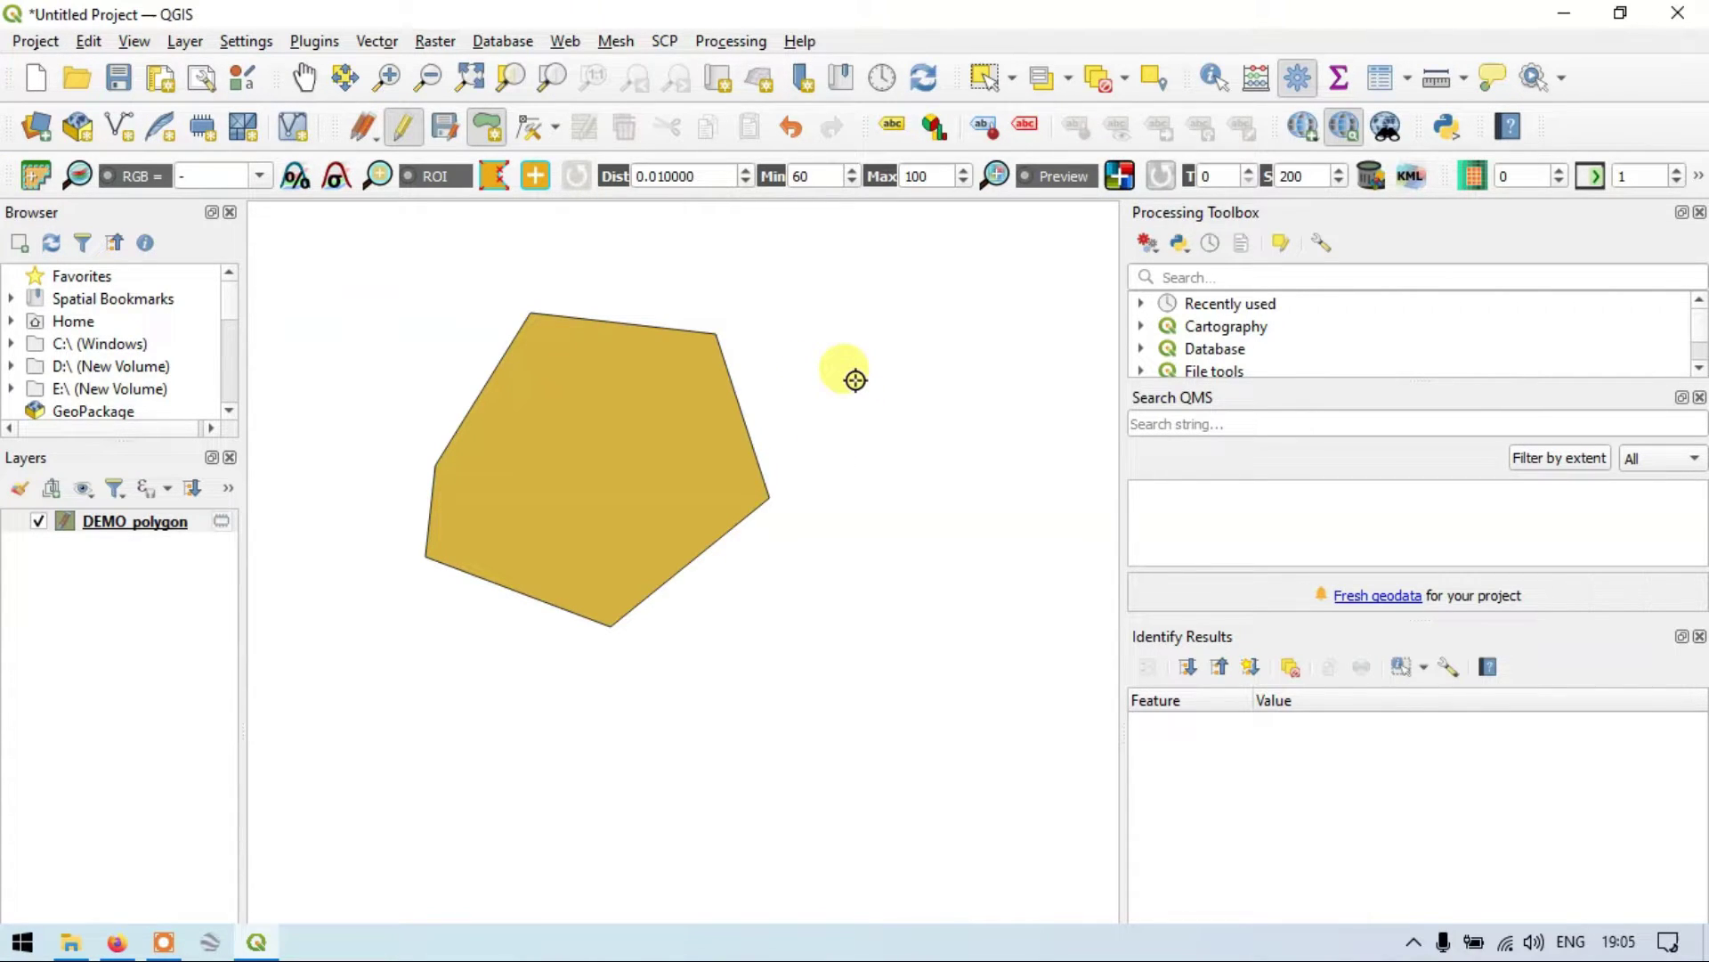
# Draw a tall four-corner rectangle to the right of the pentagon.
pyautogui.click(855, 380)
pyautogui.click(1032, 381)
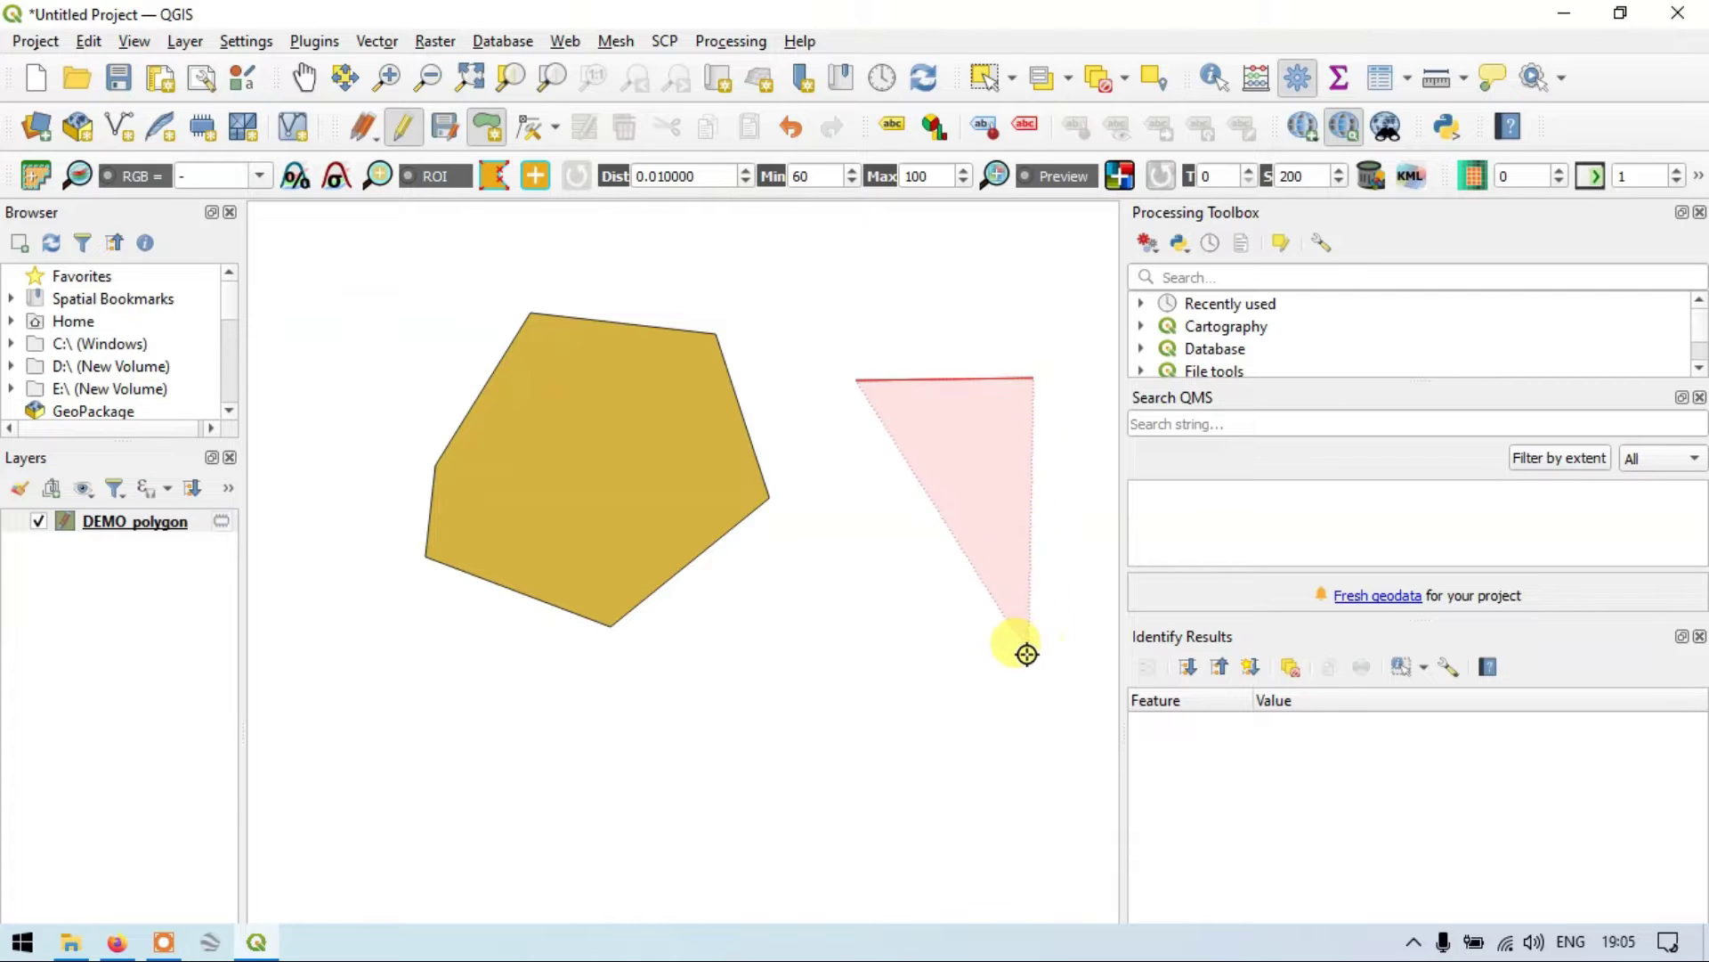
pyautogui.click(1034, 655)
pyautogui.click(855, 655)
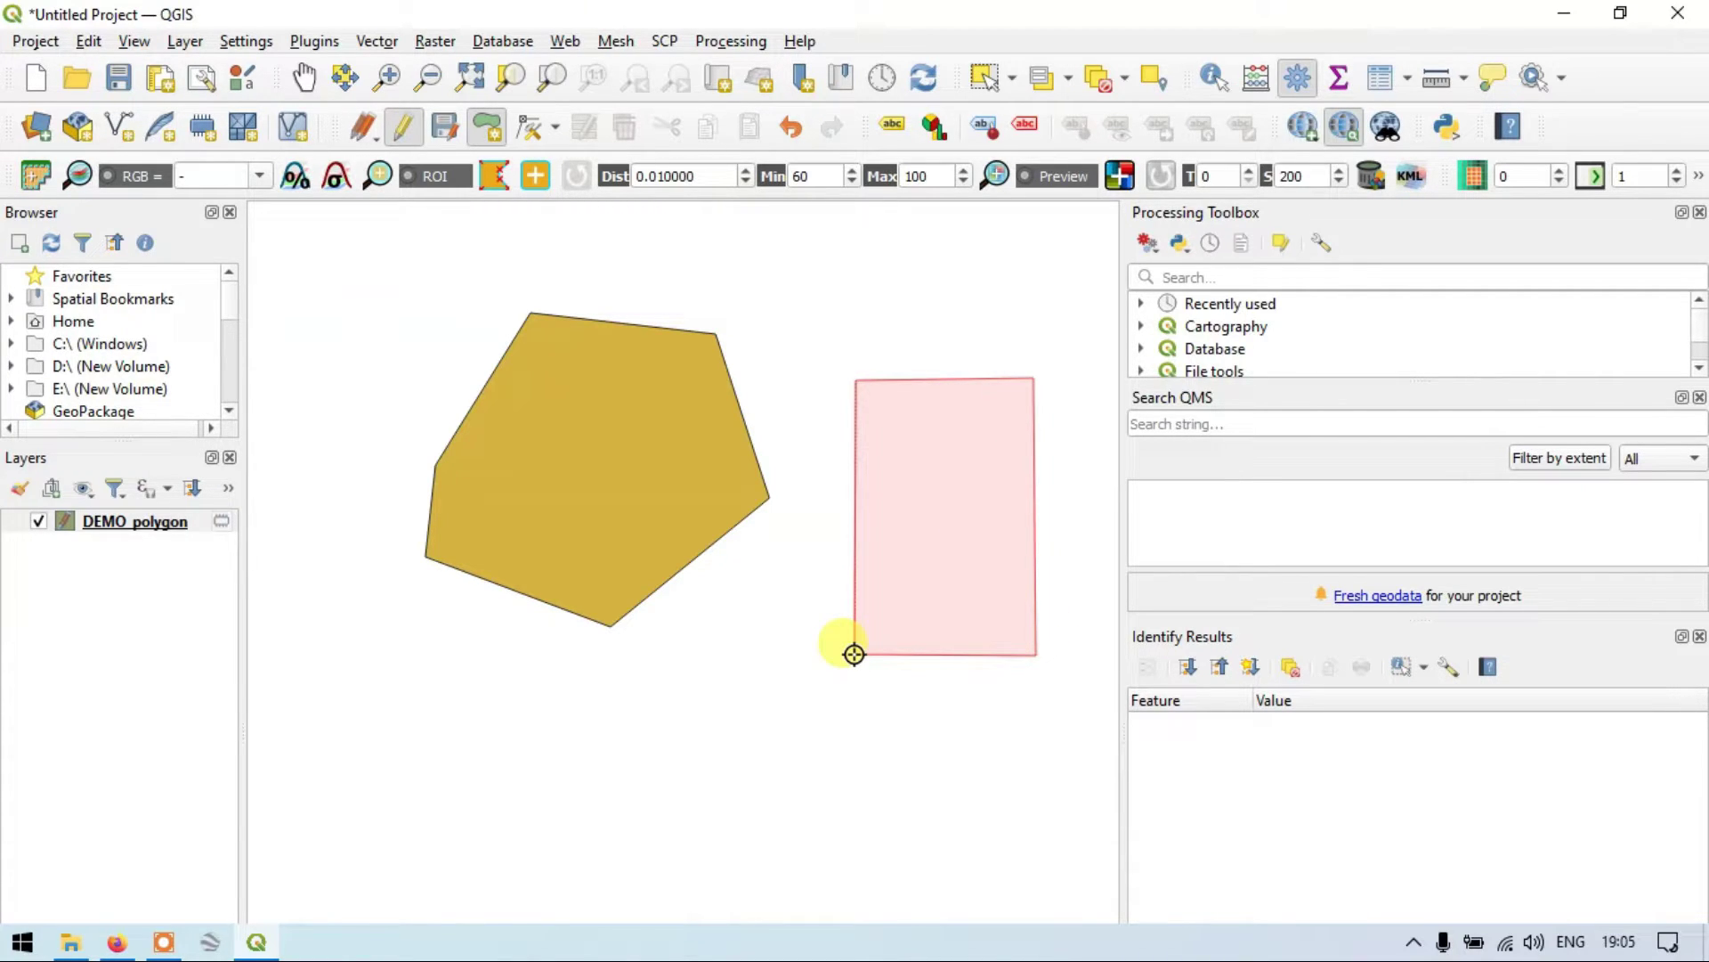
pyautogui.rightClick(855, 655)
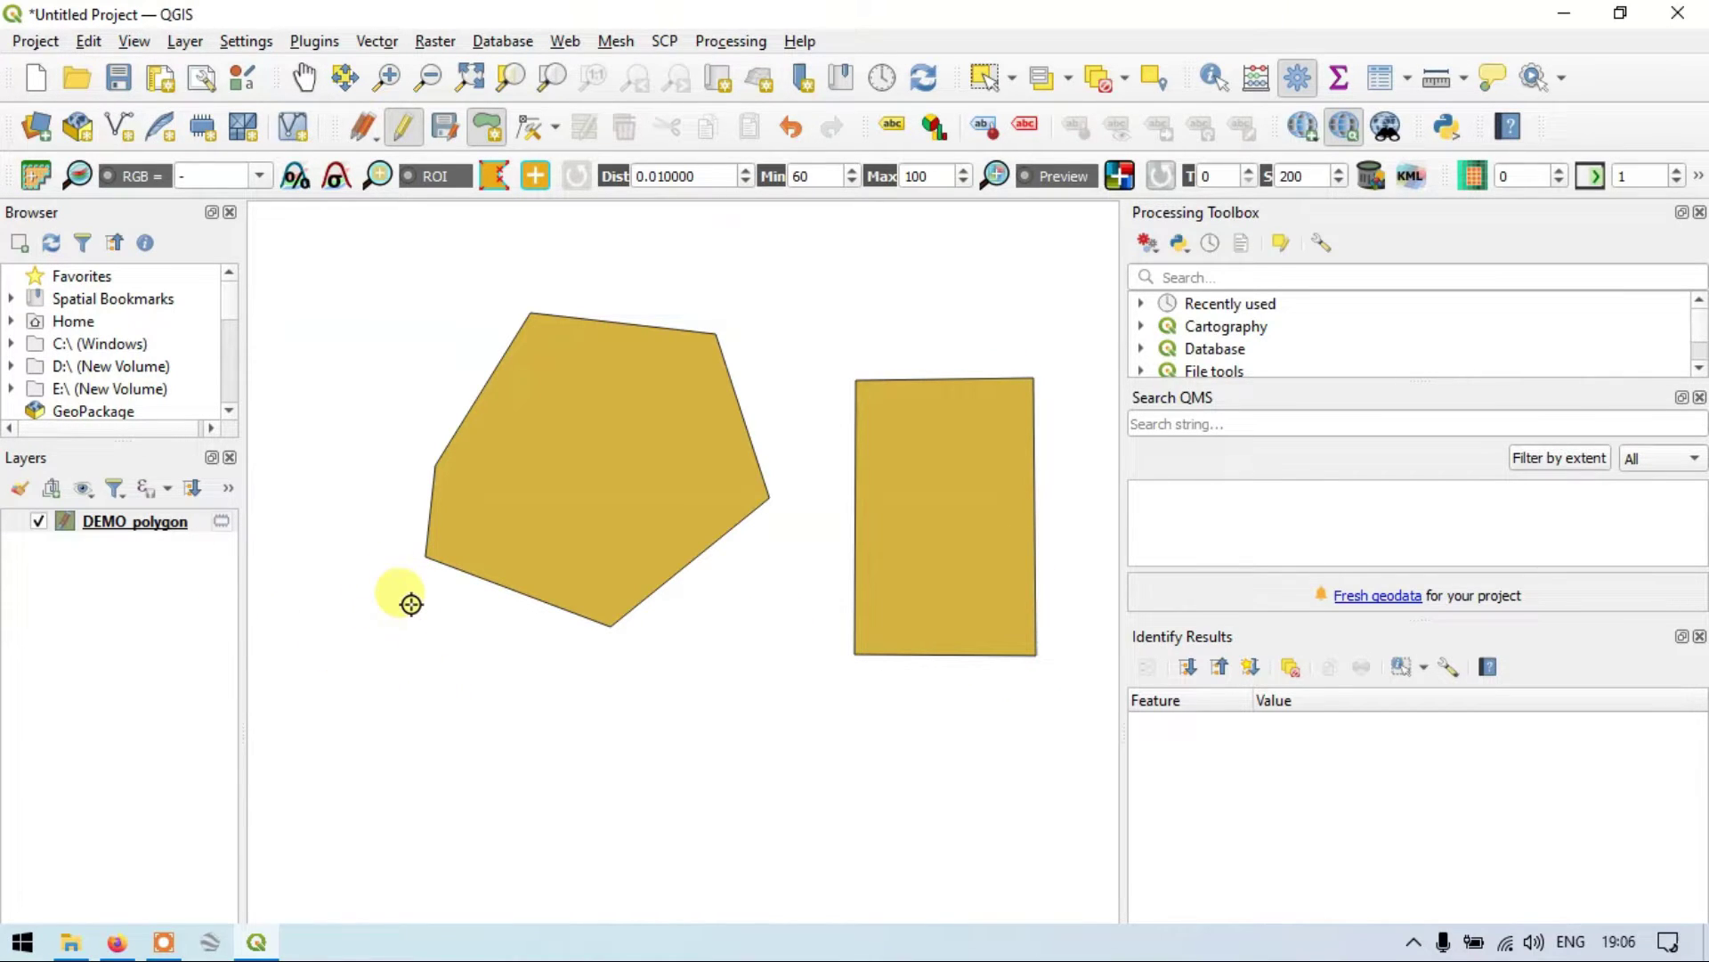
# Outline an eight-vertex bent strip along the bottom of the map, beneath both shapes.
pyautogui.click(285, 641)
pyautogui.click(429, 695)
pyautogui.click(579, 695)
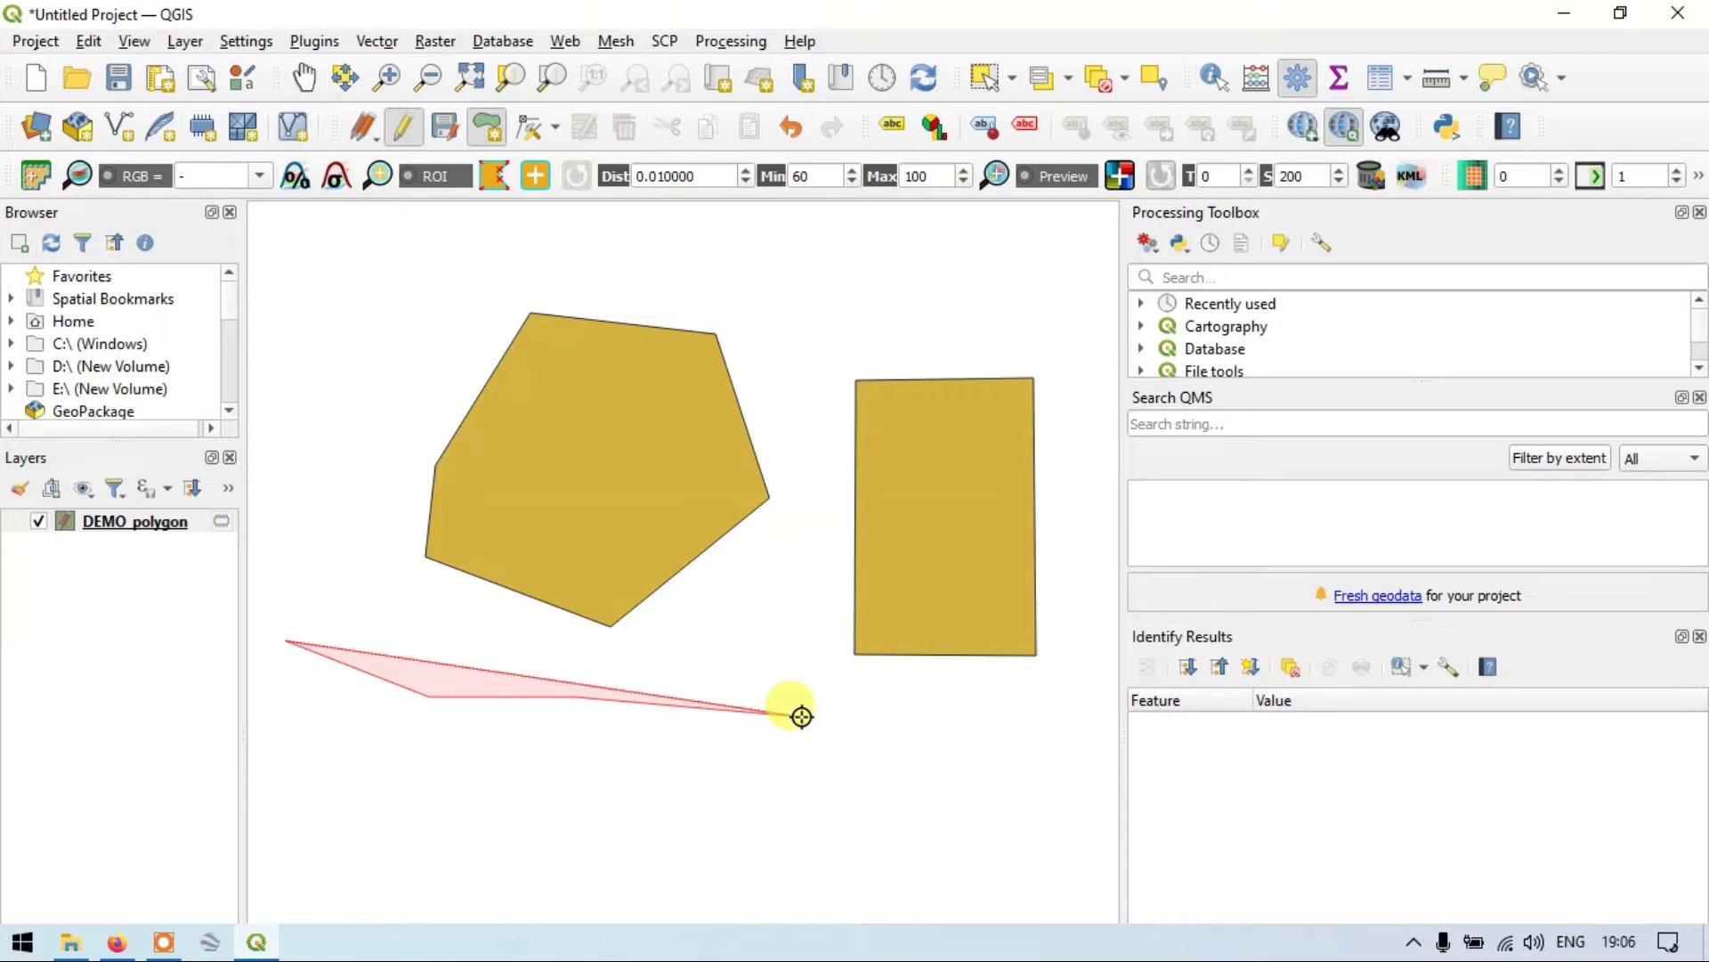
pyautogui.click(1005, 728)
pyautogui.click(1004, 766)
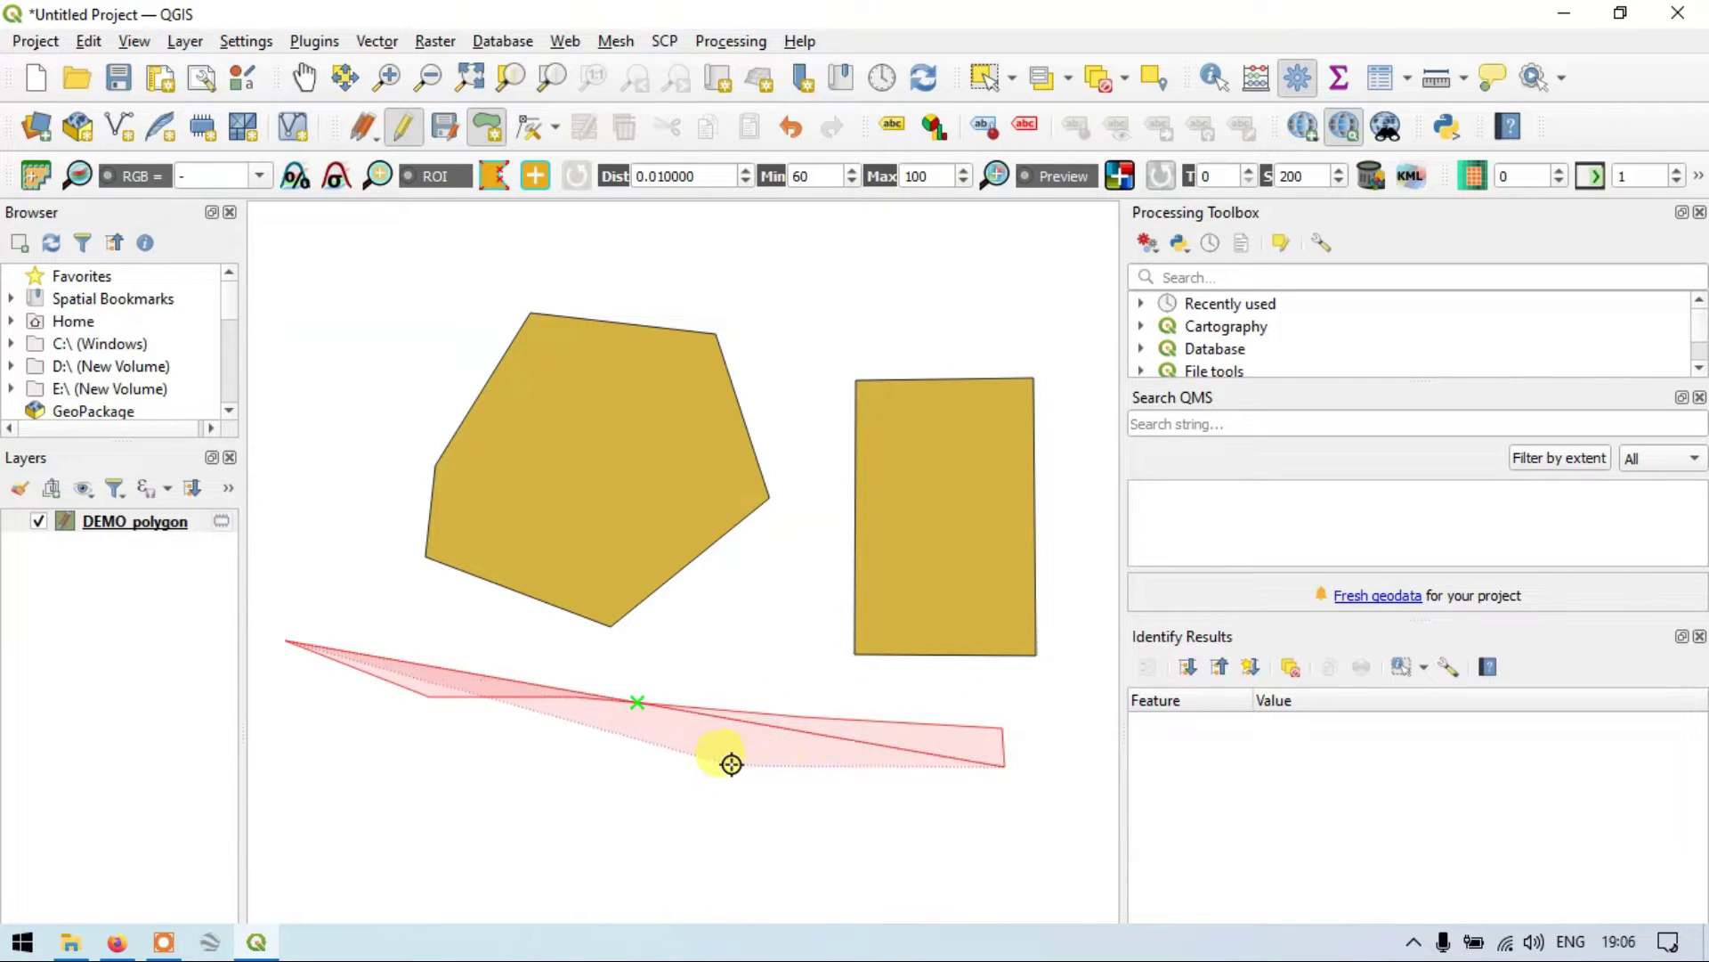
pyautogui.click(704, 764)
pyautogui.click(380, 735)
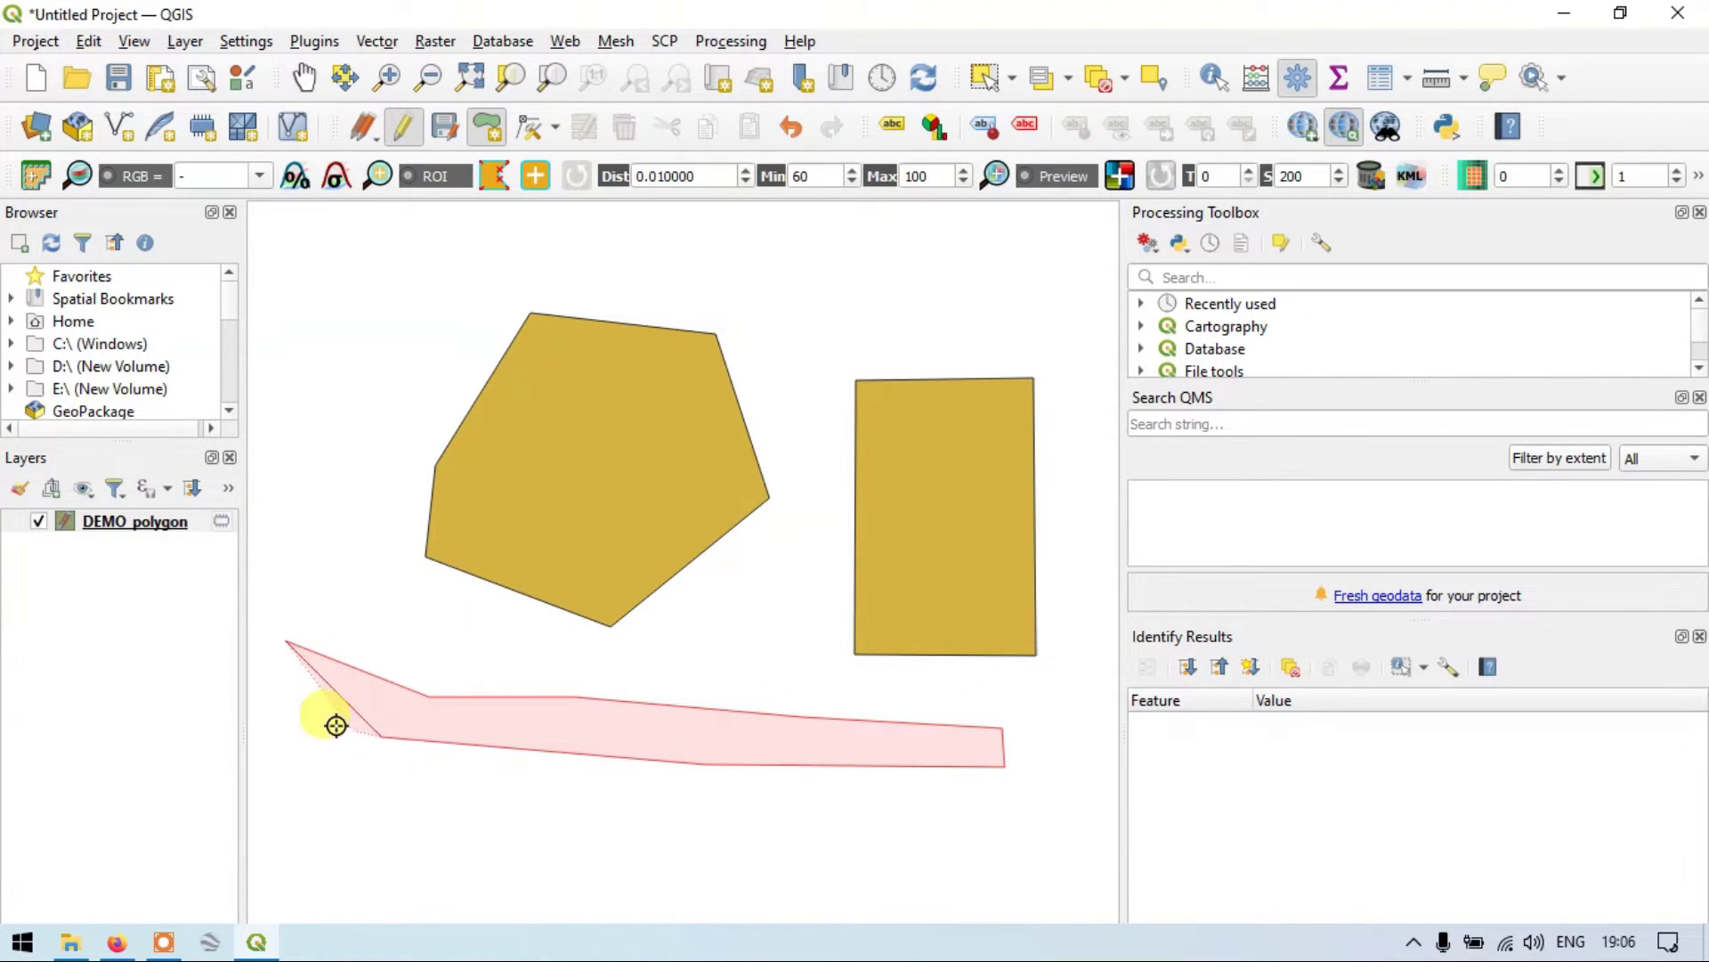
pyautogui.click(276, 708)
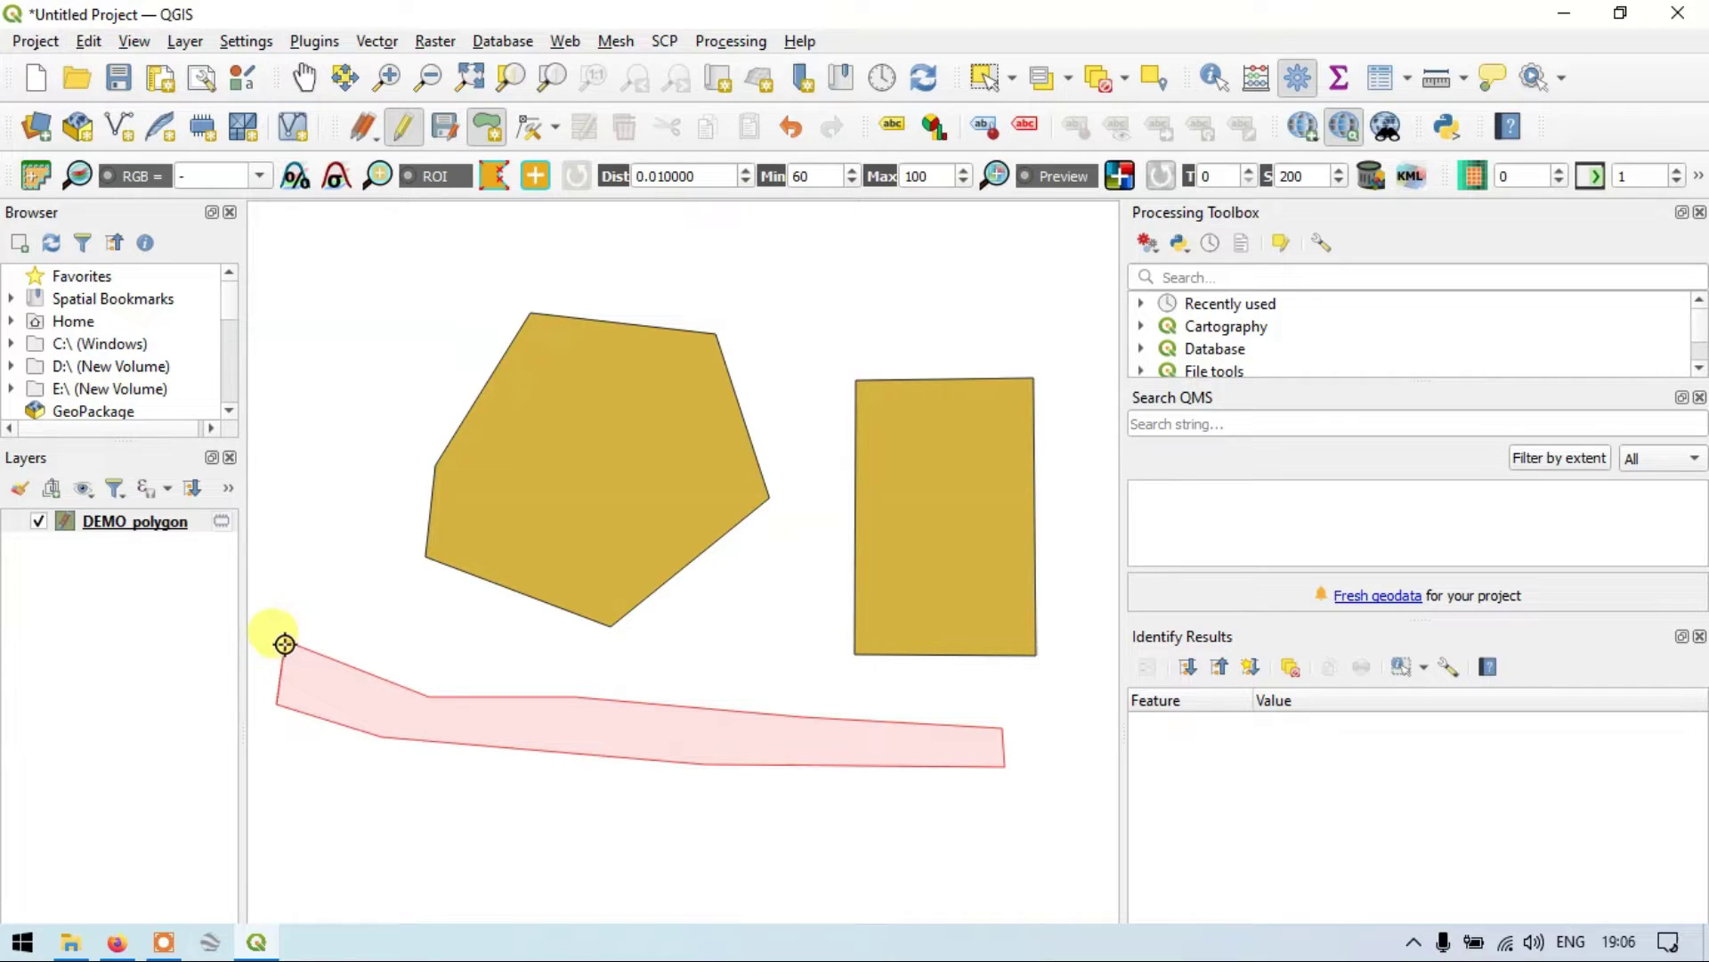
pyautogui.rightClick(289, 642)
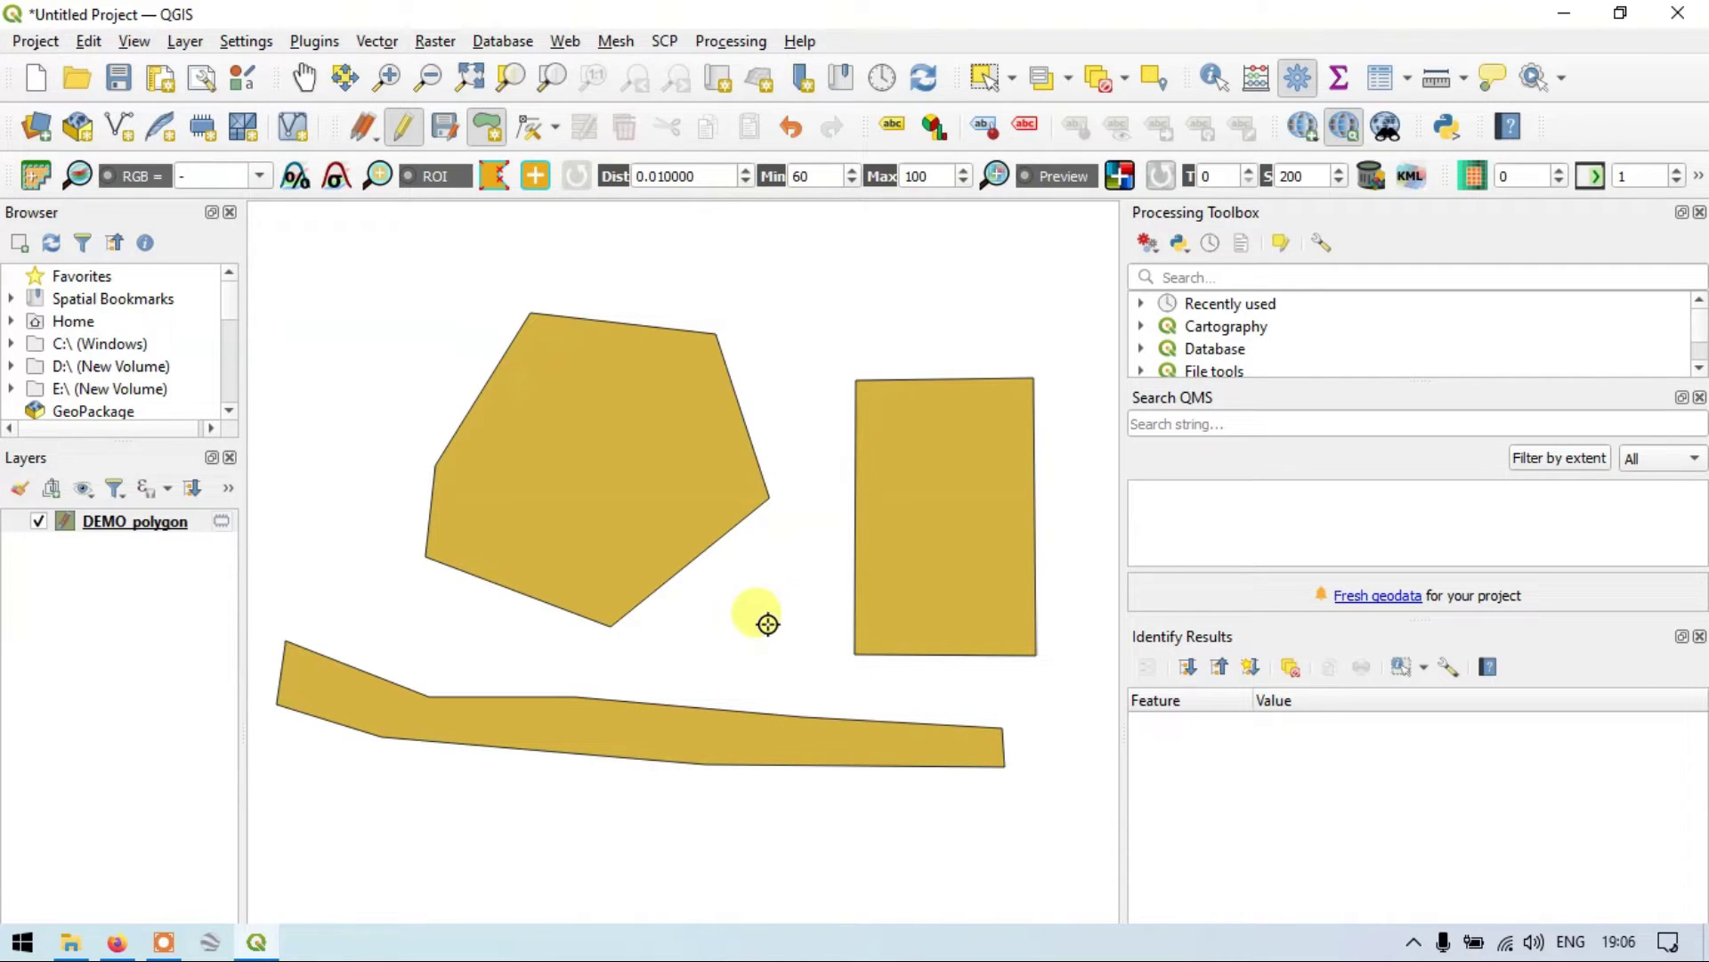
# Draw a small four-vertex zigzag polygon at the map's top-left.
pyautogui.click(294, 274)
pyautogui.click(452, 273)
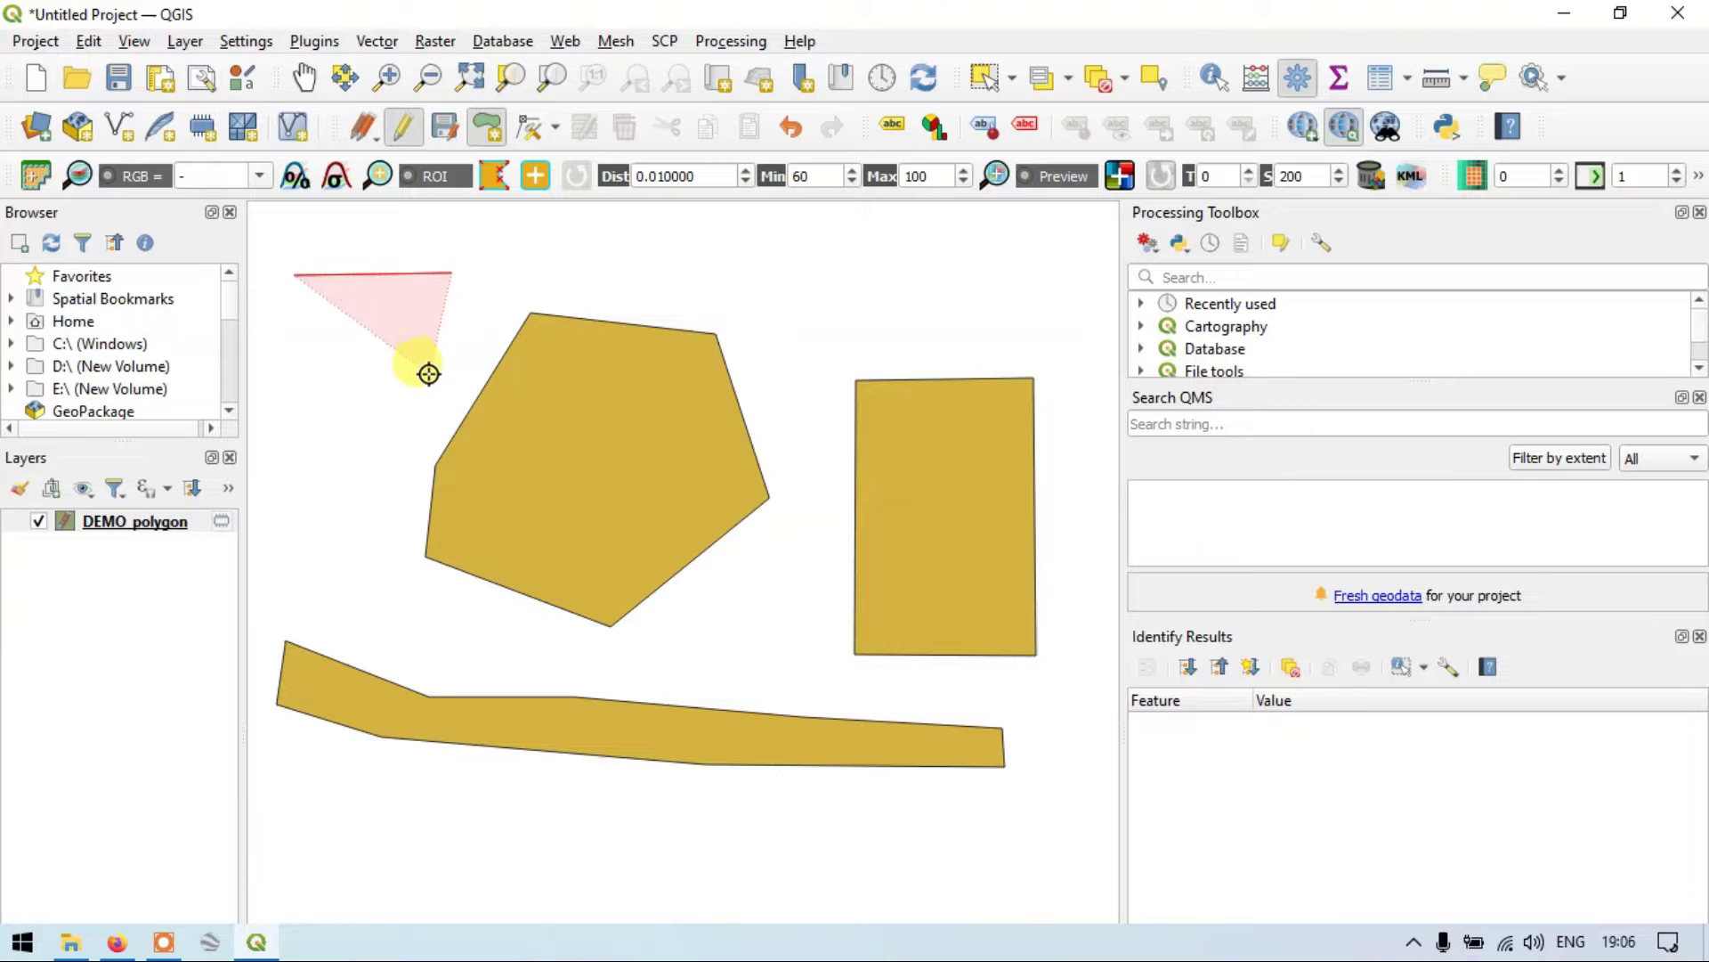
pyautogui.click(354, 398)
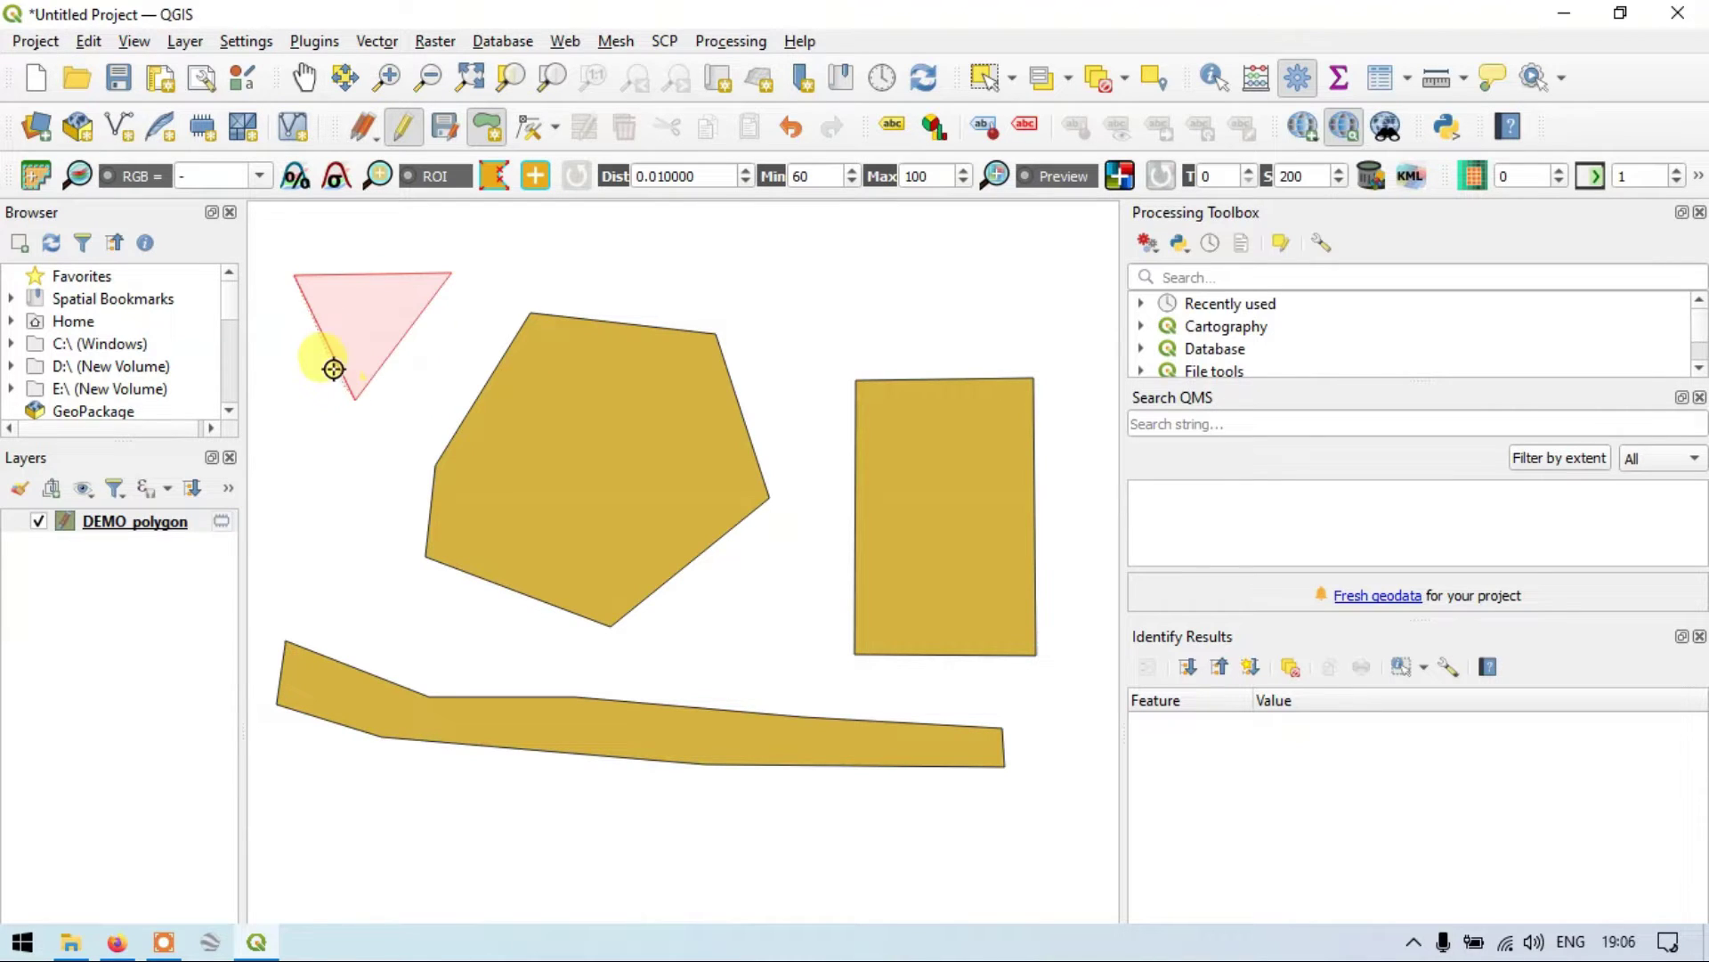
pyautogui.click(269, 373)
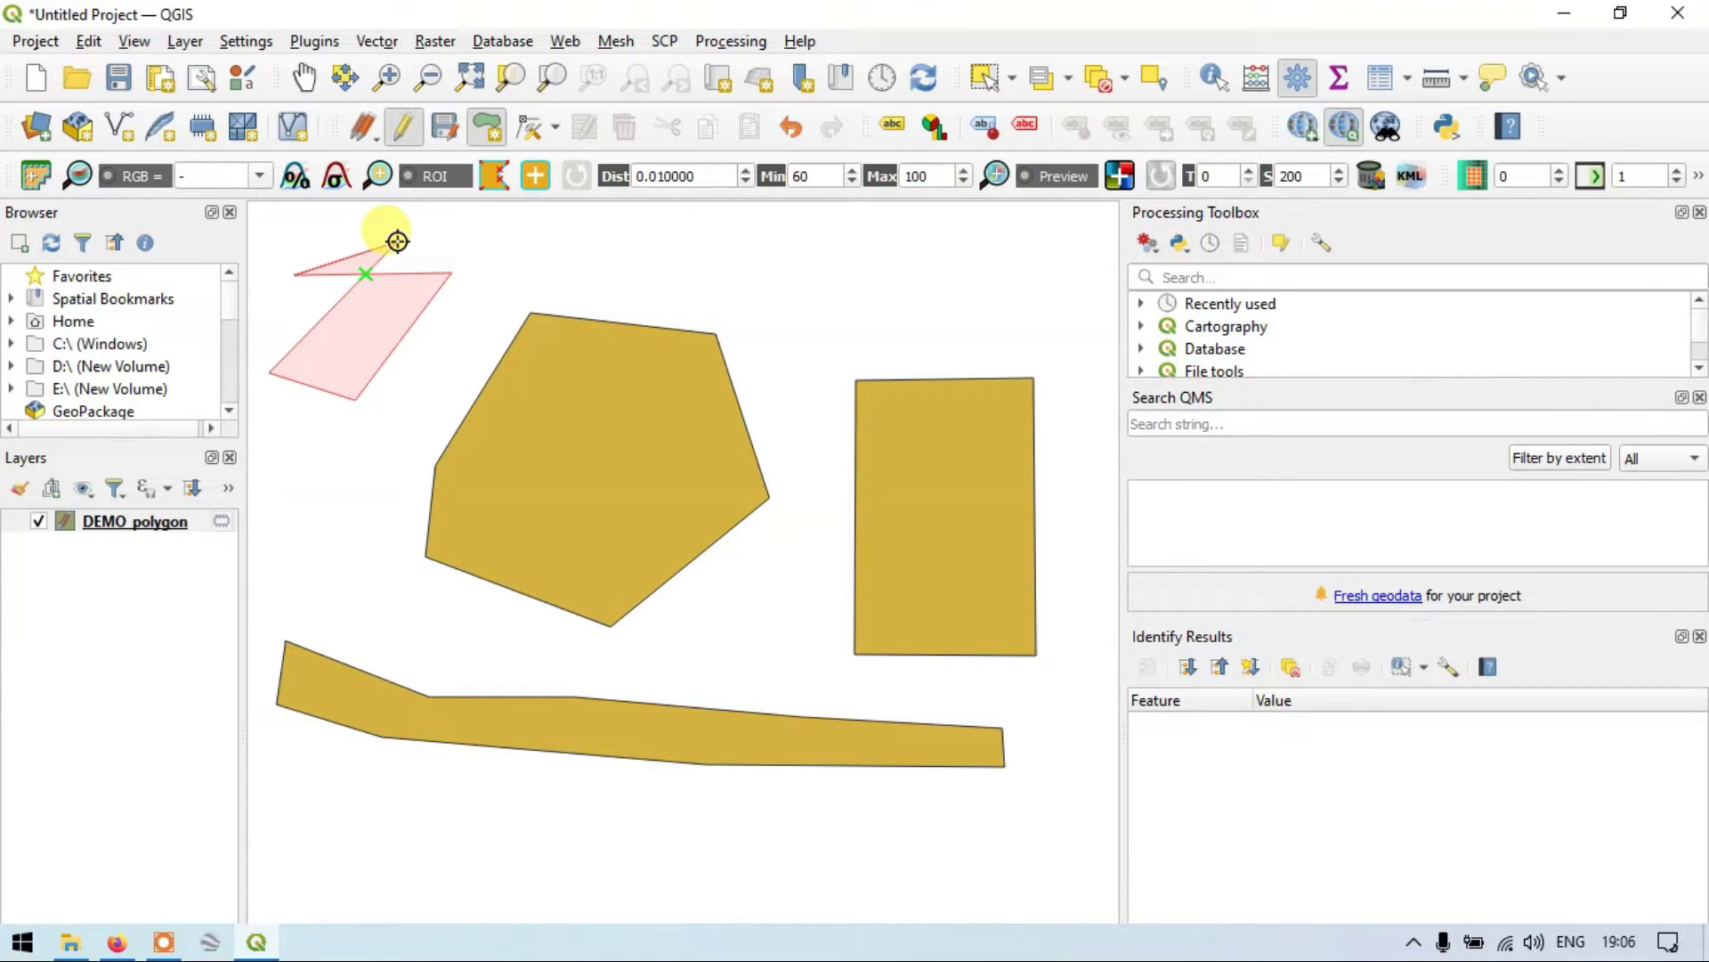
pyautogui.rightClick(396, 241)
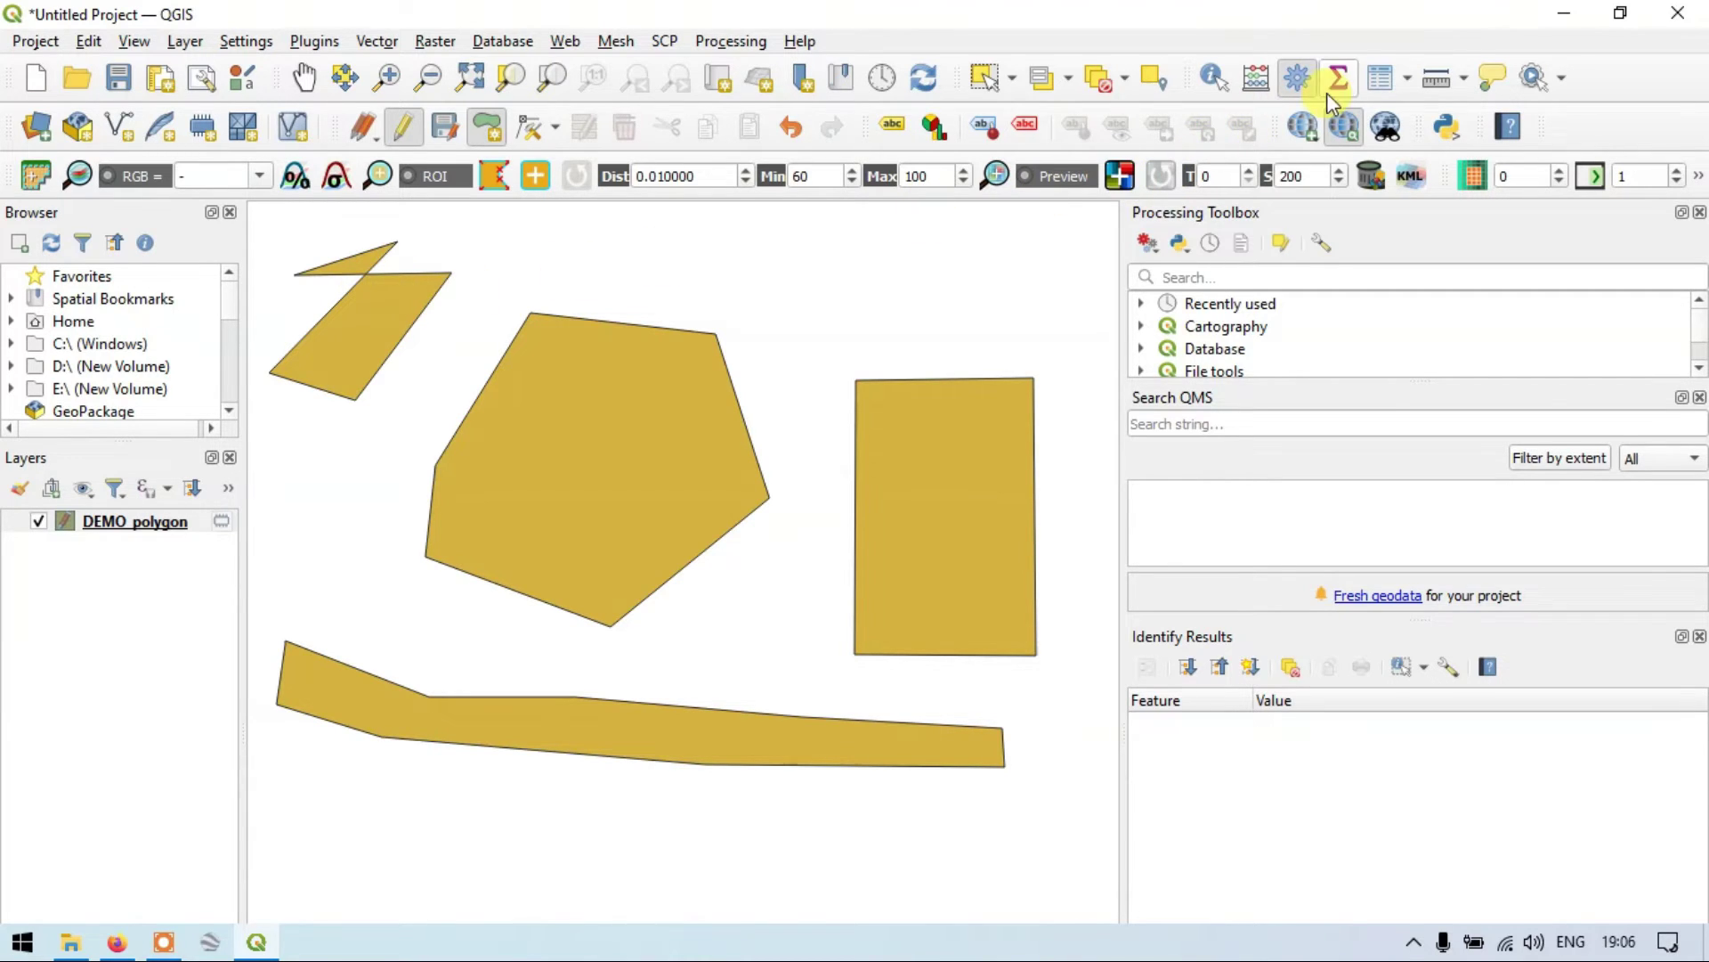
# Open the DEMO_polygon attribute table and move it aside to compare with the map.
pyautogui.click(1382, 75)
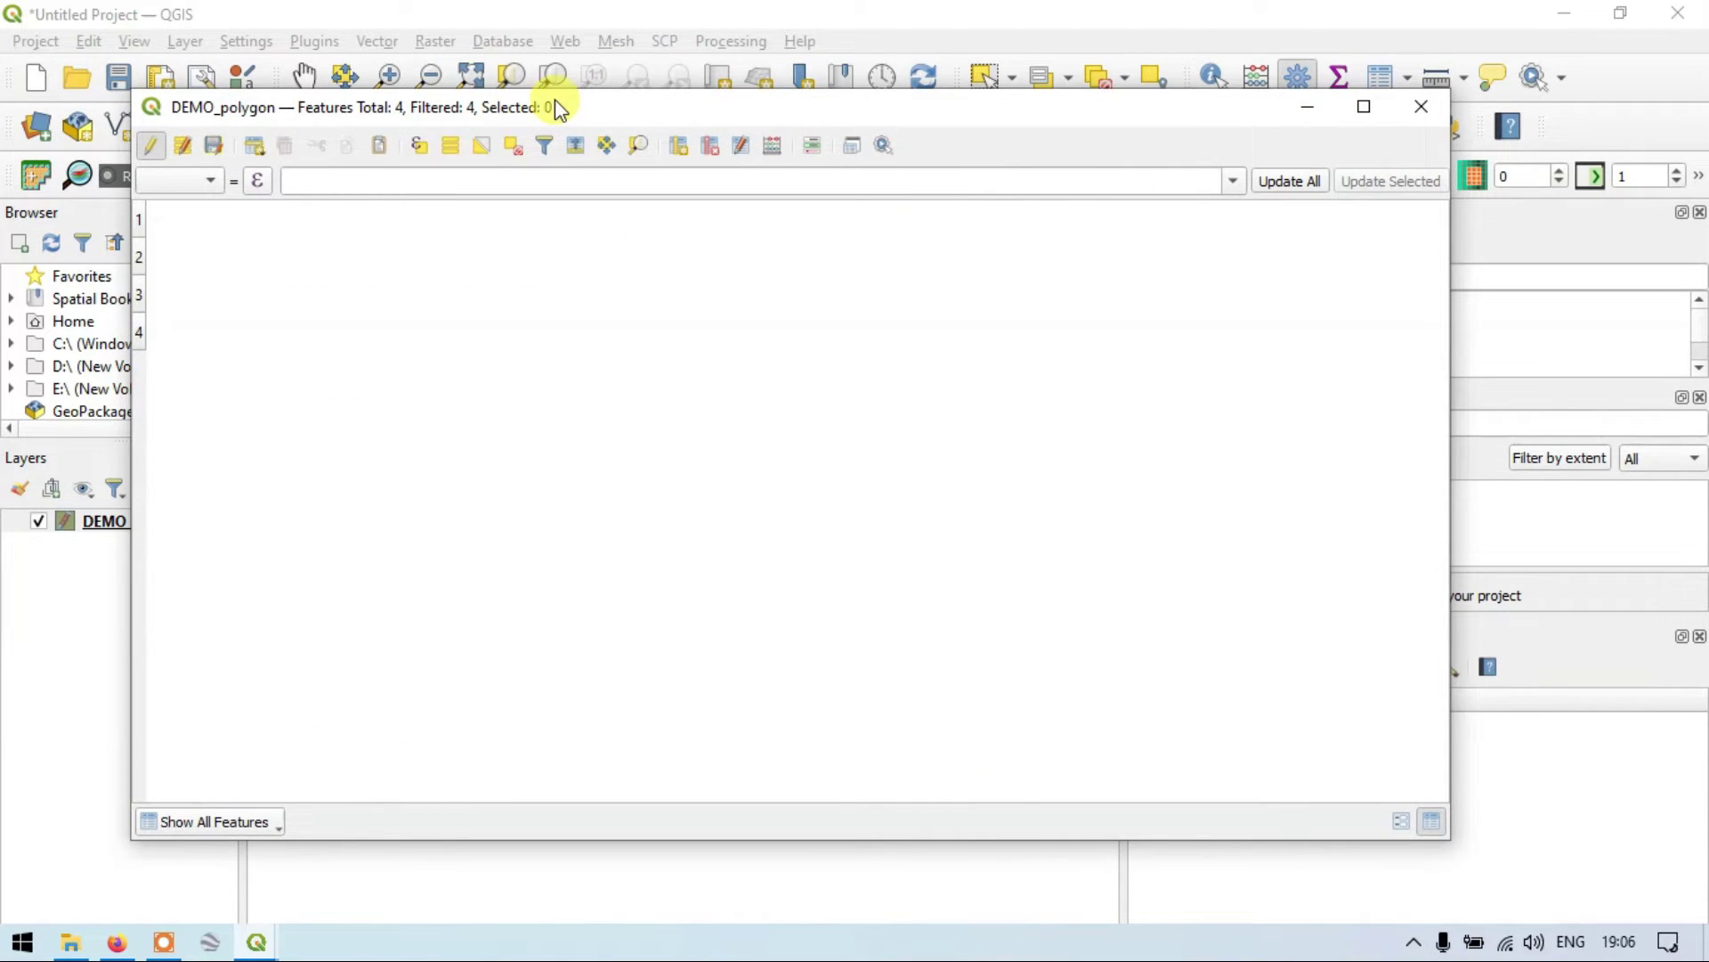
pyautogui.moveTo(554, 106)
pyautogui.mouseDown()
pyautogui.moveTo(1280, 806)
pyautogui.moveTo(1297, 392)
pyautogui.moveTo(1221, 199)
pyautogui.moveTo(1693, 490)
pyautogui.moveTo(934, 240)
pyautogui.moveTo(892, 156)
pyautogui.mouseUp()
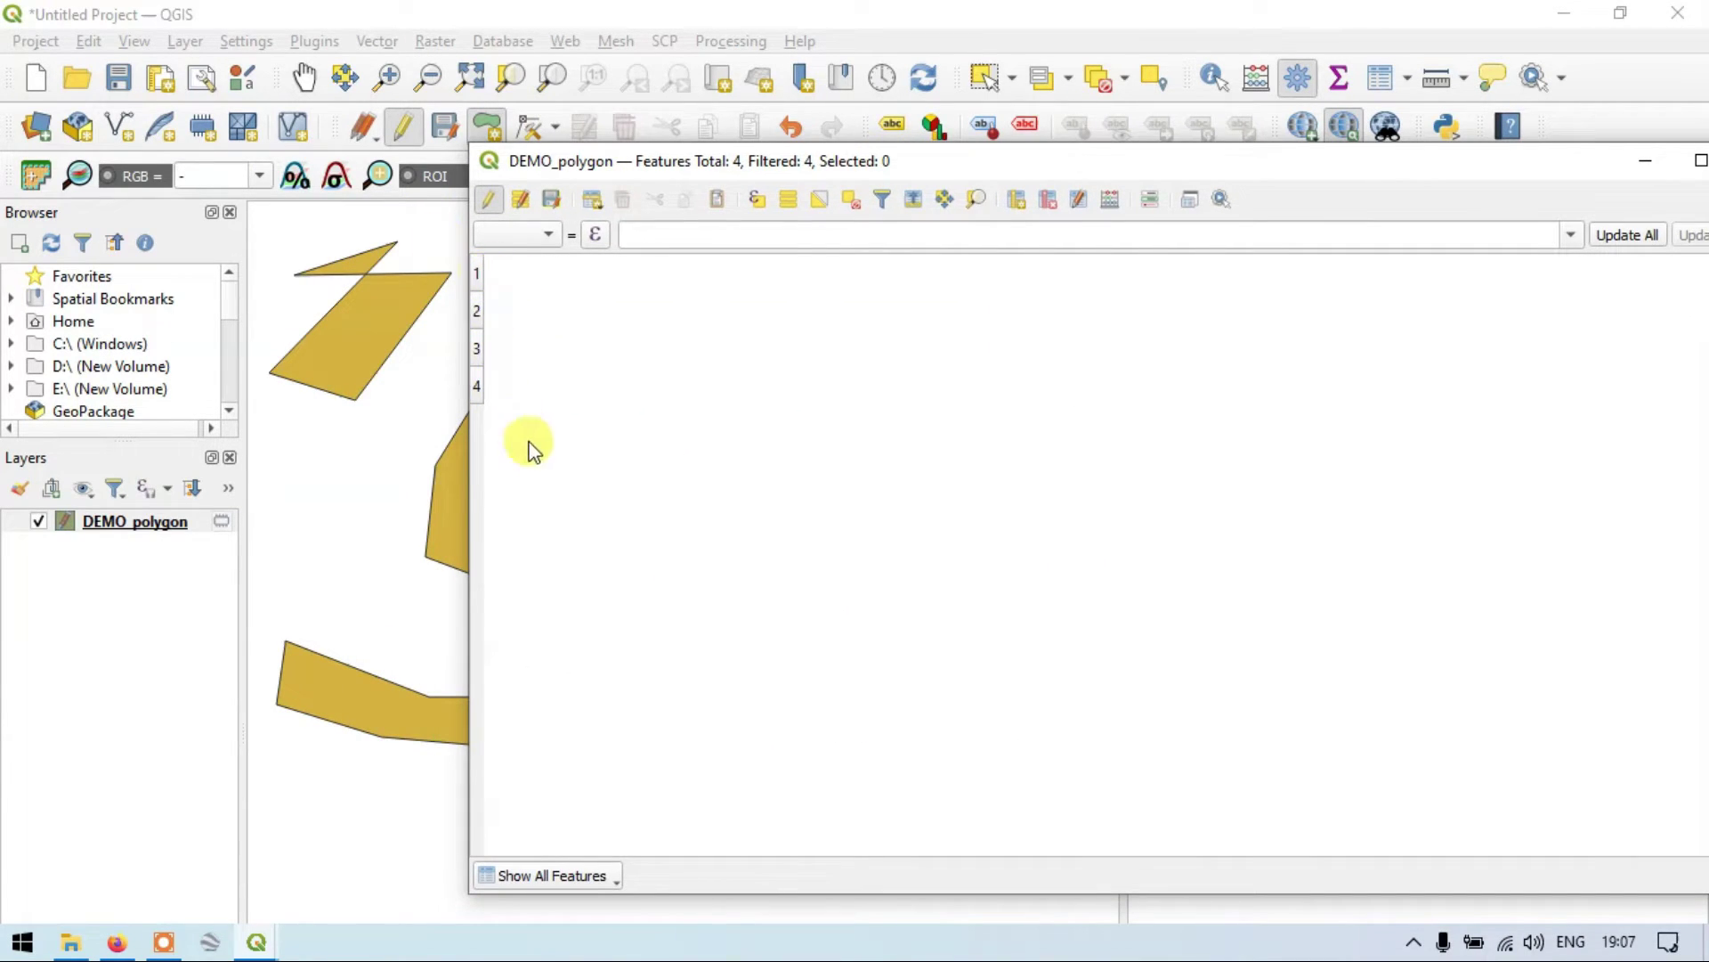
pyautogui.moveTo(1357, 161); pyautogui.dragTo(1461, 869)
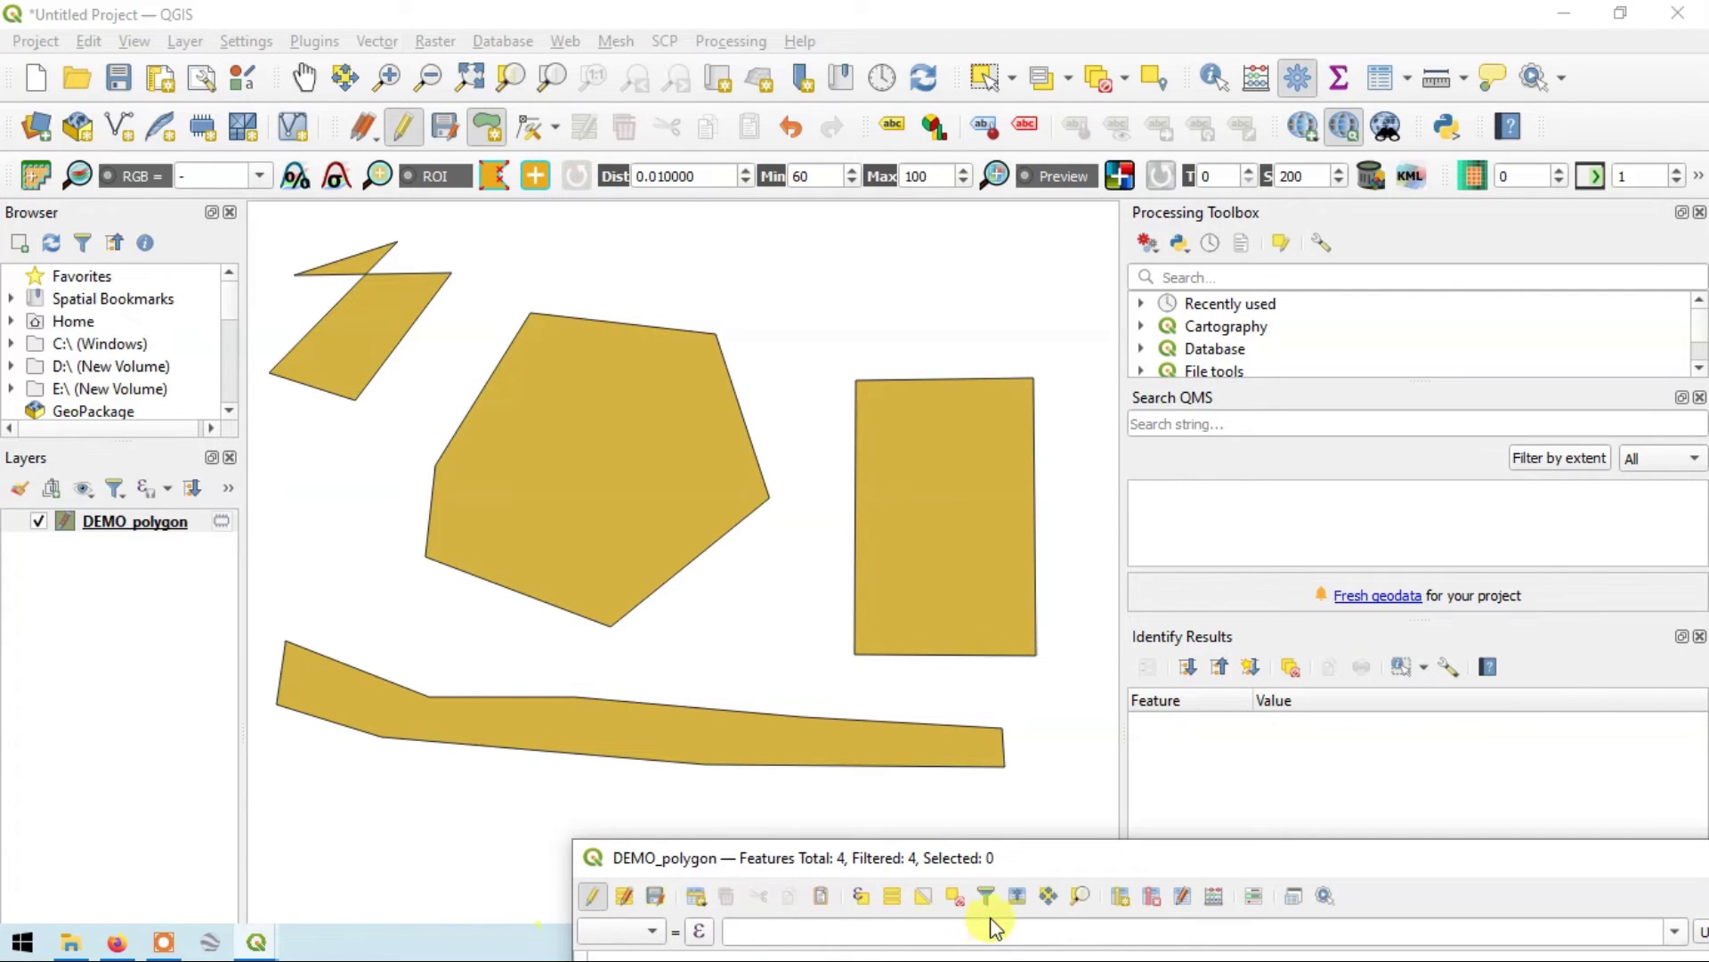
pyautogui.moveTo(1072, 862)
pyautogui.mouseDown()
pyautogui.moveTo(1107, 500)
pyautogui.moveTo(990, 865)
pyautogui.mouseUp()
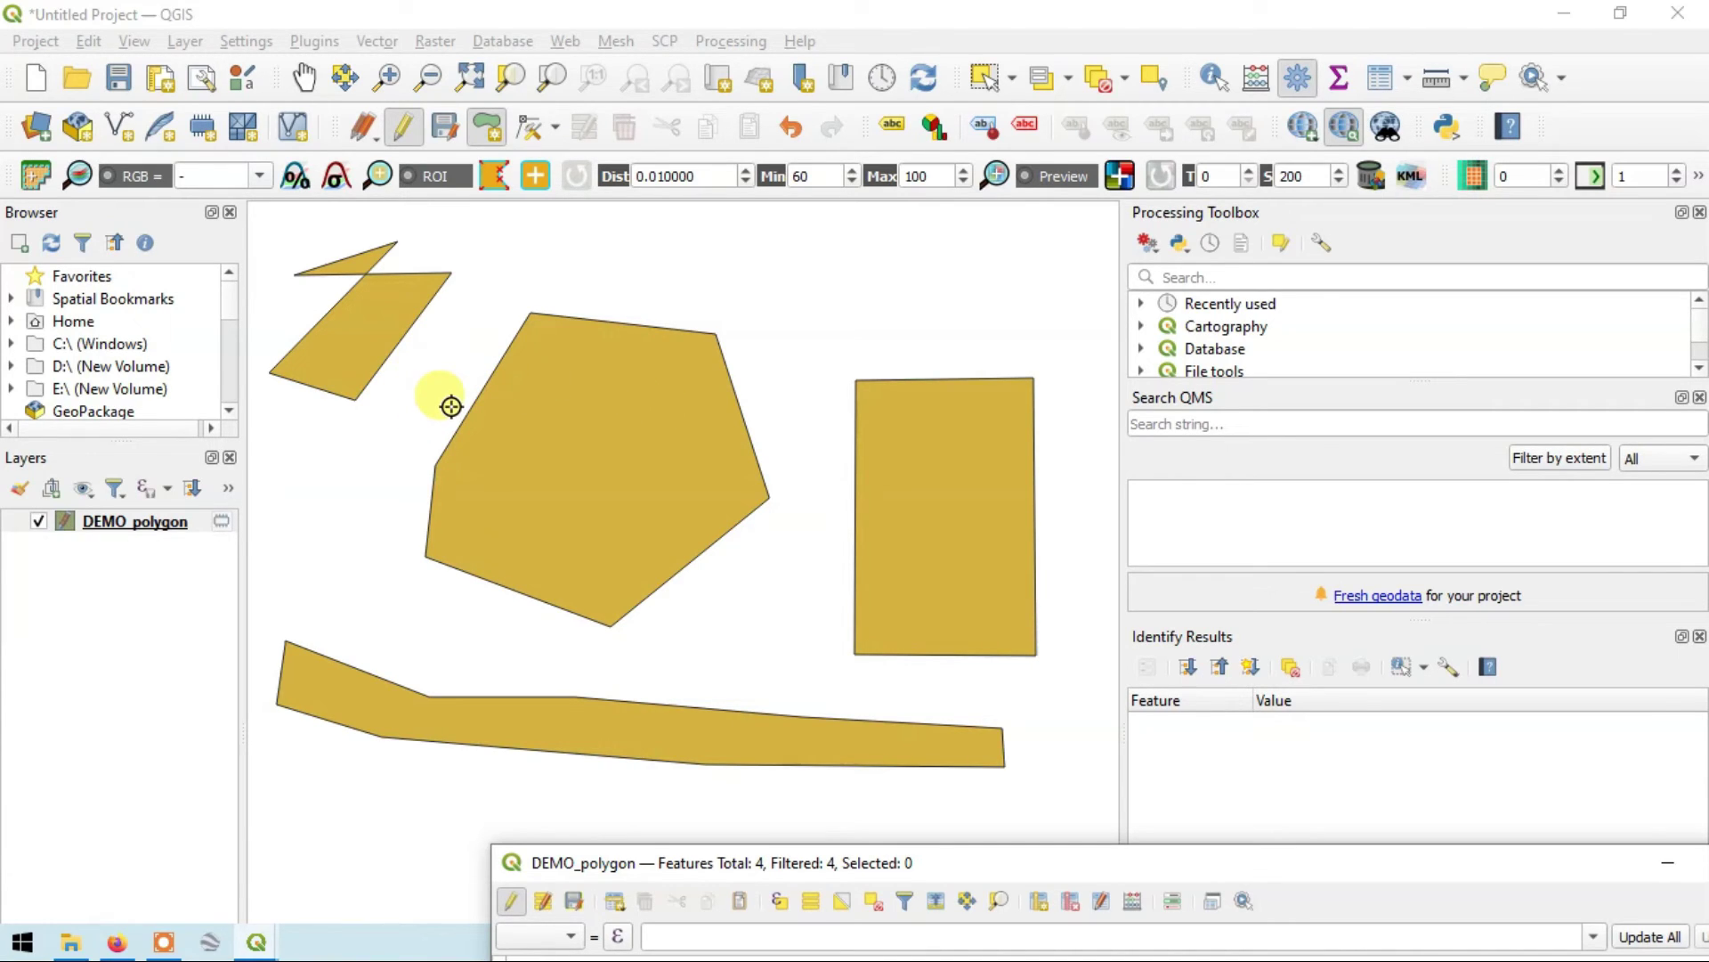
# Bring the main map window back in front of the attribute table.
pyautogui.click(725, 676)
pyautogui.scroll(-2, 650, 534)
pyautogui.scroll(1, 604, 480)
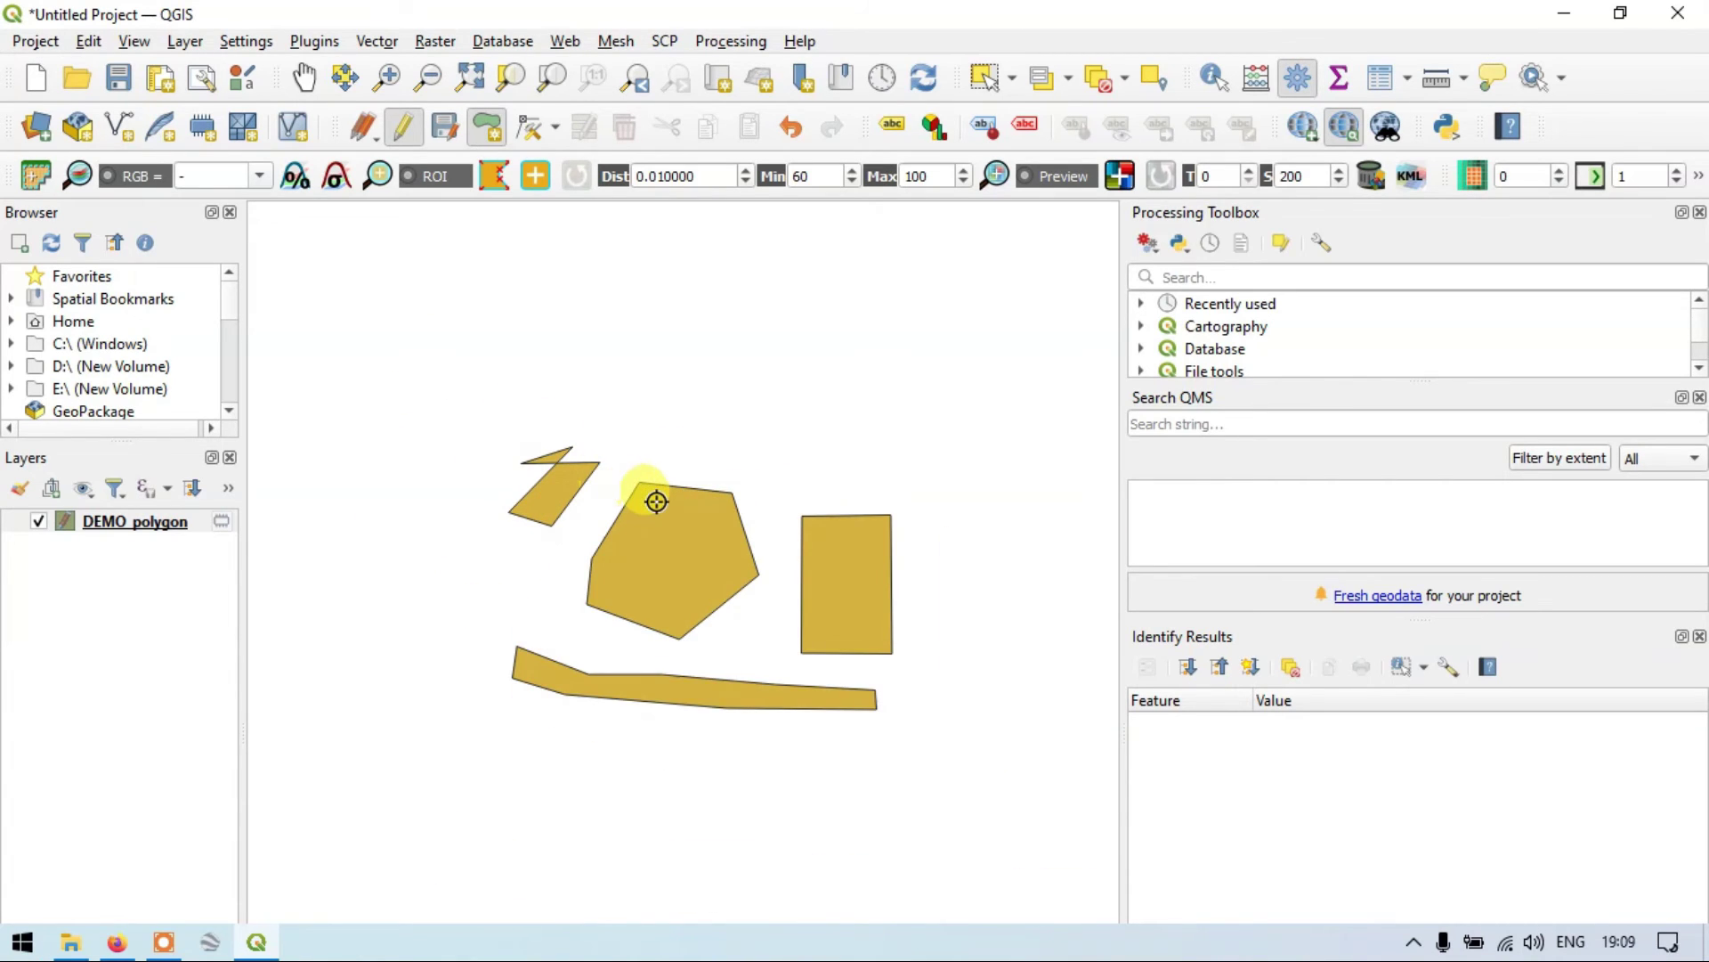
pyautogui.scroll(1, 629, 491)
pyautogui.scroll(-1, 789, 528)
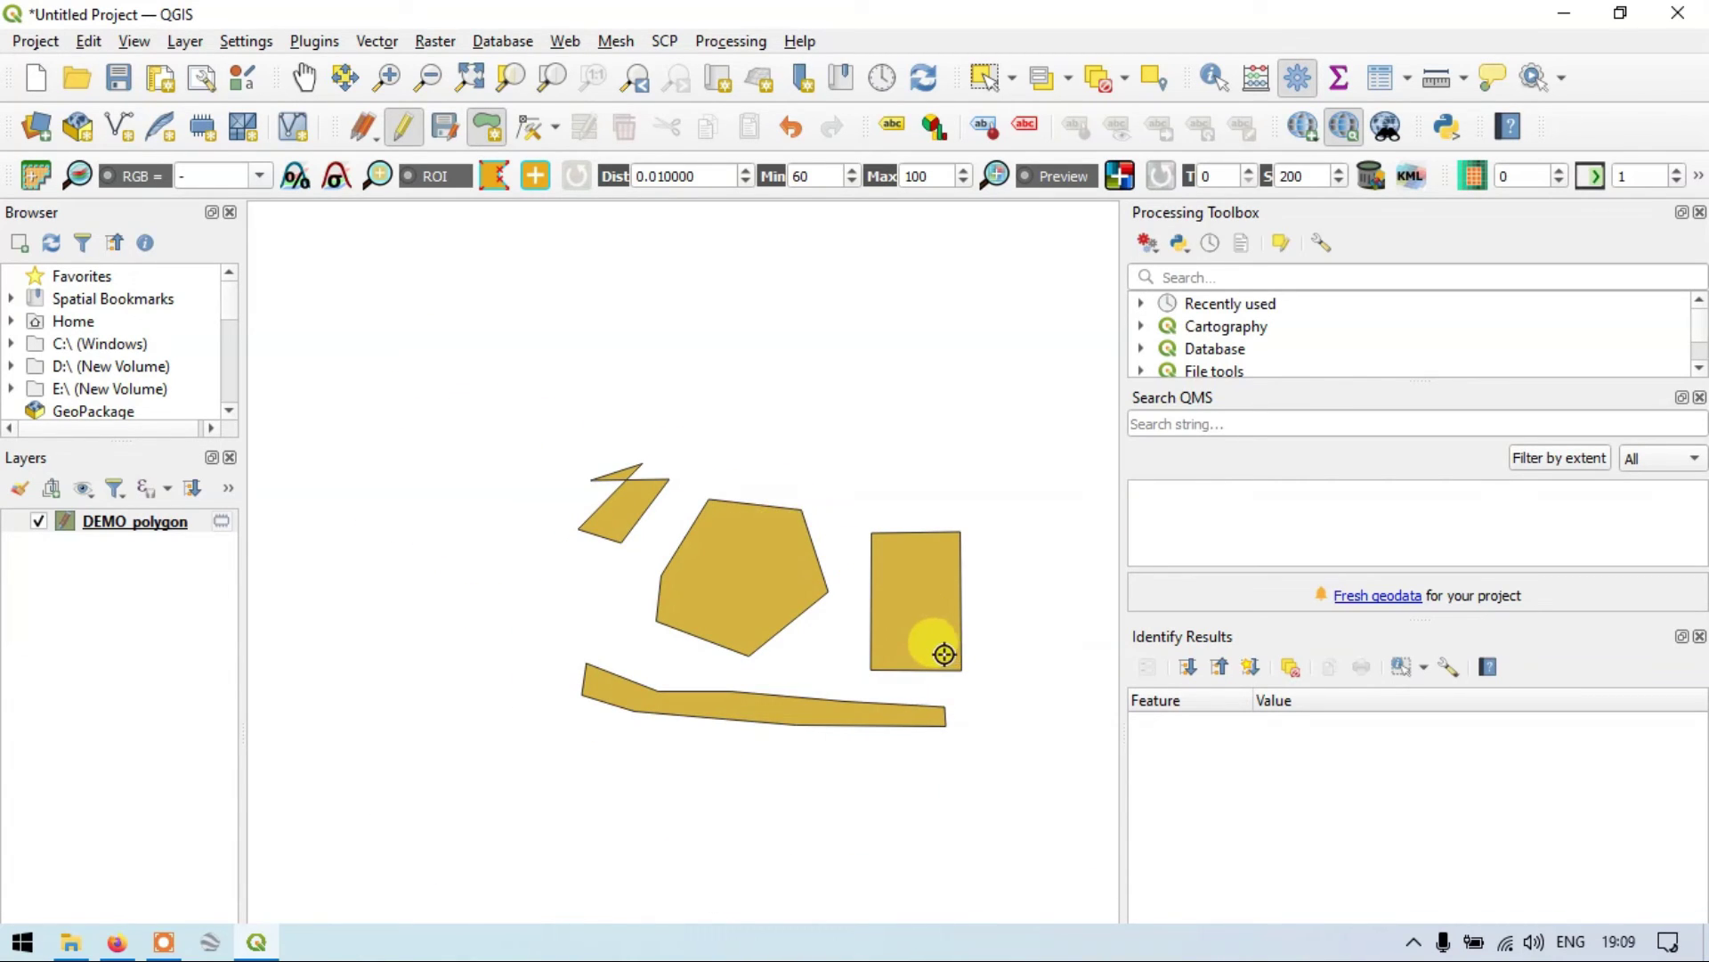
pyautogui.scroll(-1, 853, 609)
pyautogui.scroll(1, 853, 609)
pyautogui.scroll(1, 852, 609)
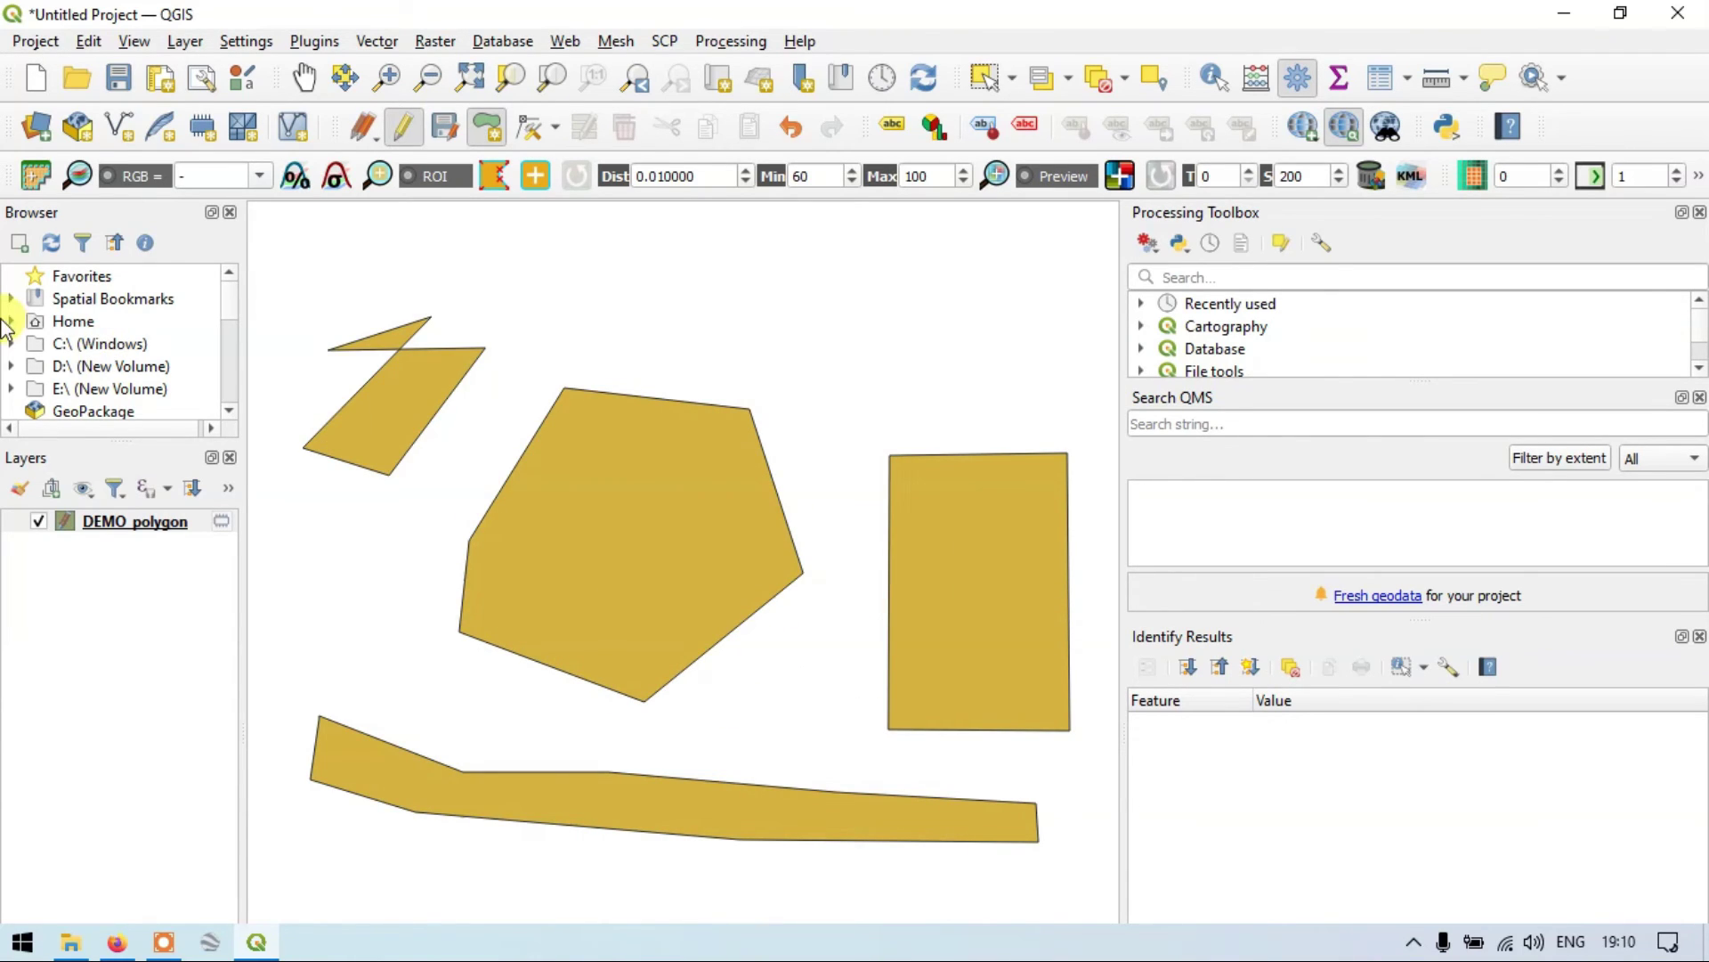